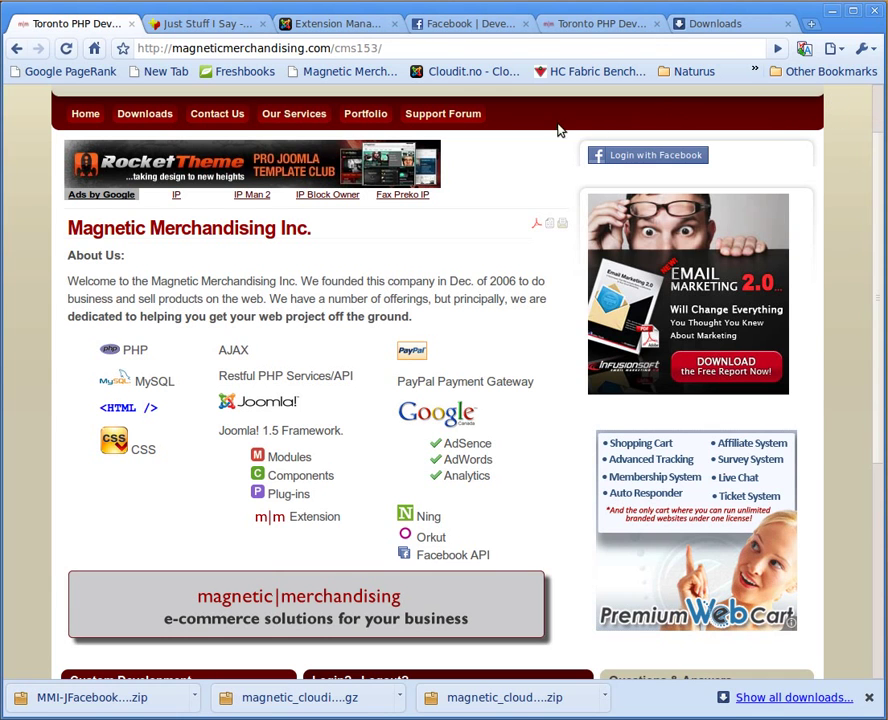
# Return to the Extension Manager's Plugins list, which shows the Uninstall Plugin Success message
pyautogui.click(222, 24)
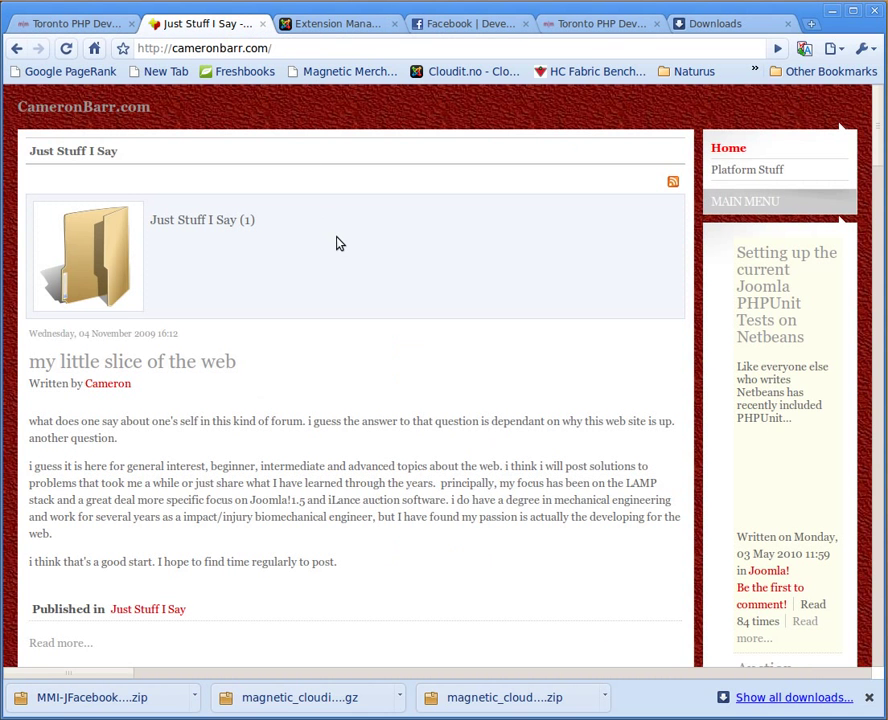
pyautogui.click(340, 26)
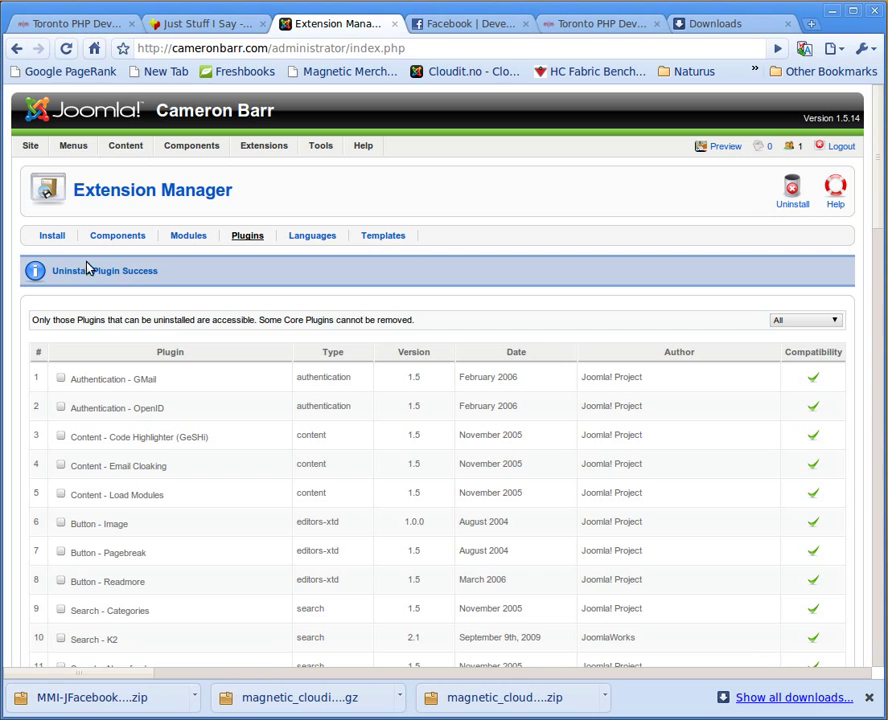
# Upload and install the MMI-JFacebook Extension (4).zip package, then view the Facebook app settings
pyautogui.click(55, 237)
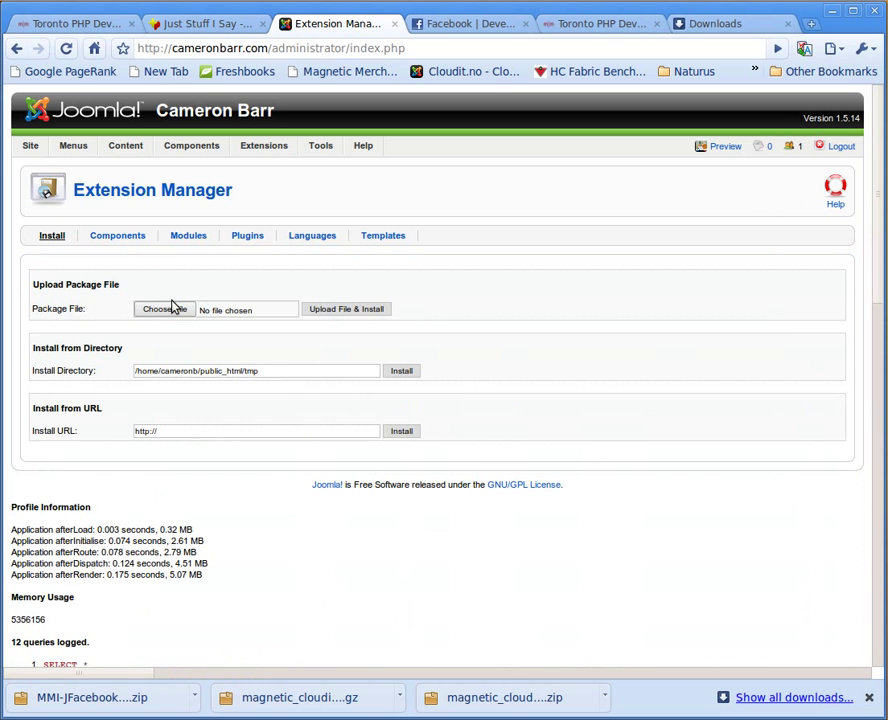
pyautogui.click(165, 309)
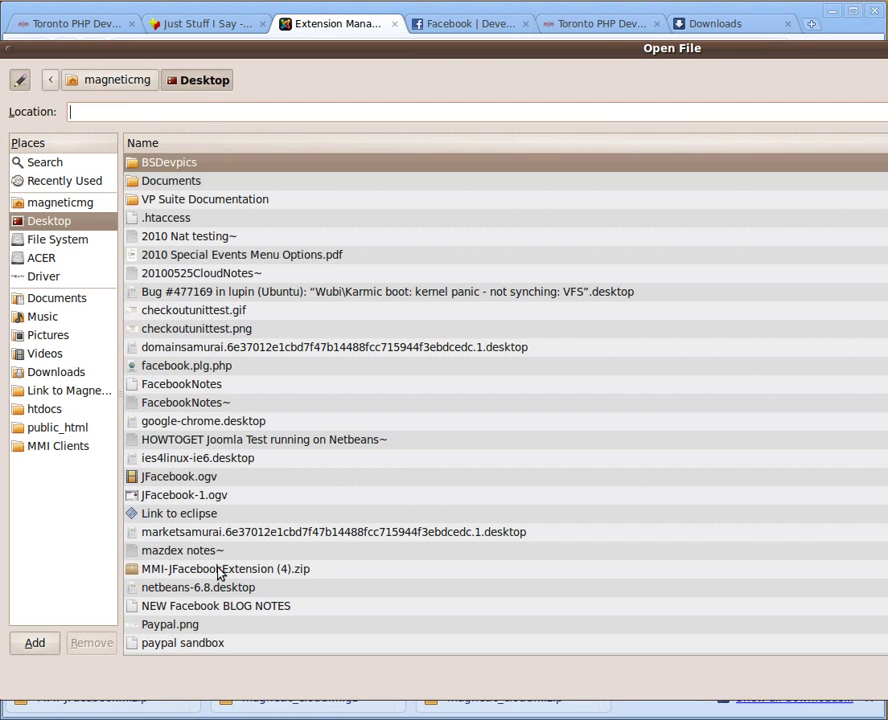
pyautogui.doubleClick(220, 577)
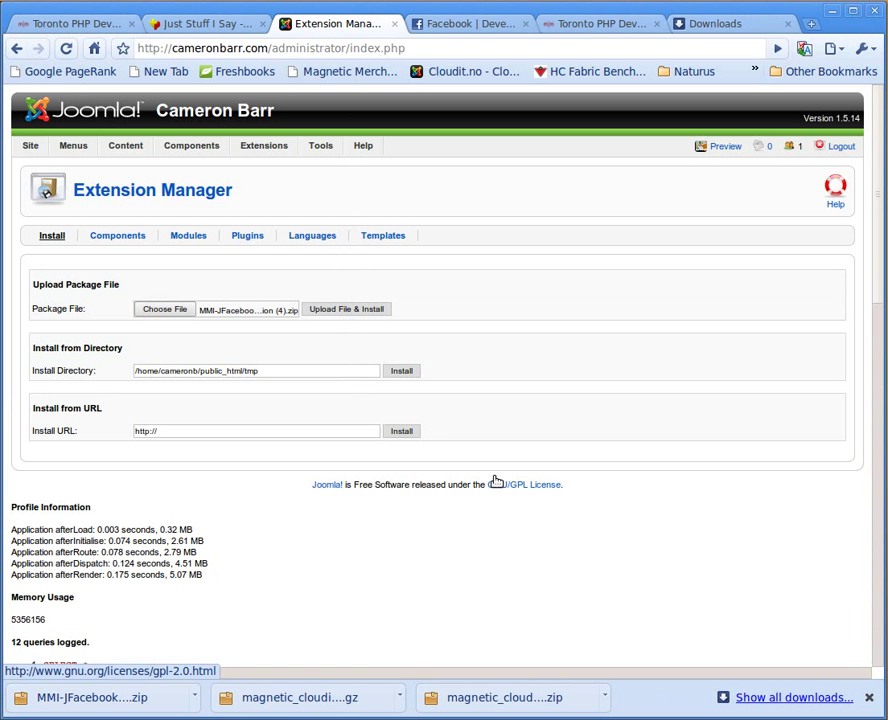
pyautogui.click(359, 309)
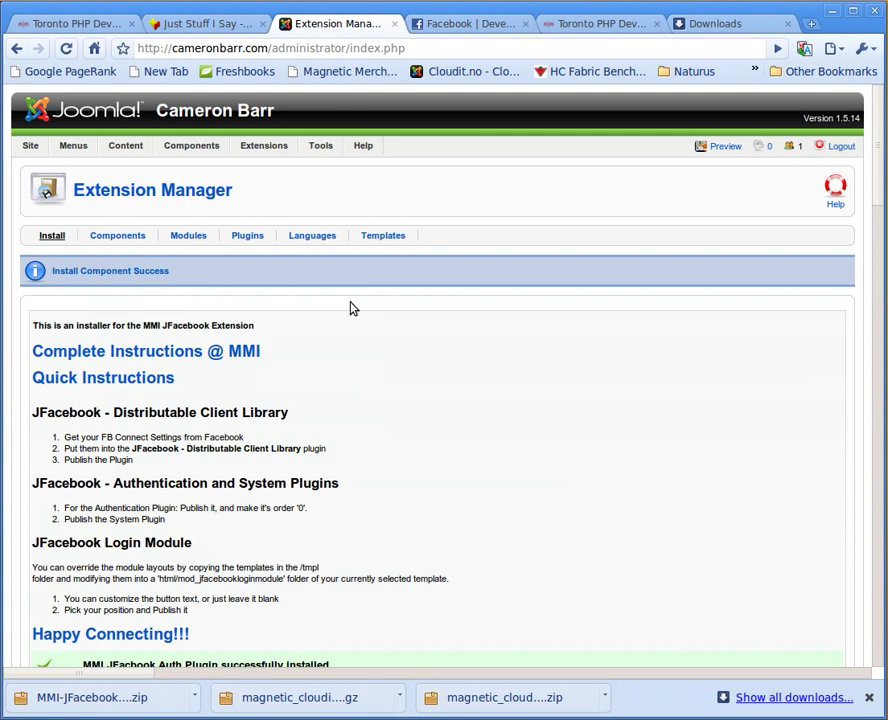
pyautogui.scroll(-1, 351, 308)
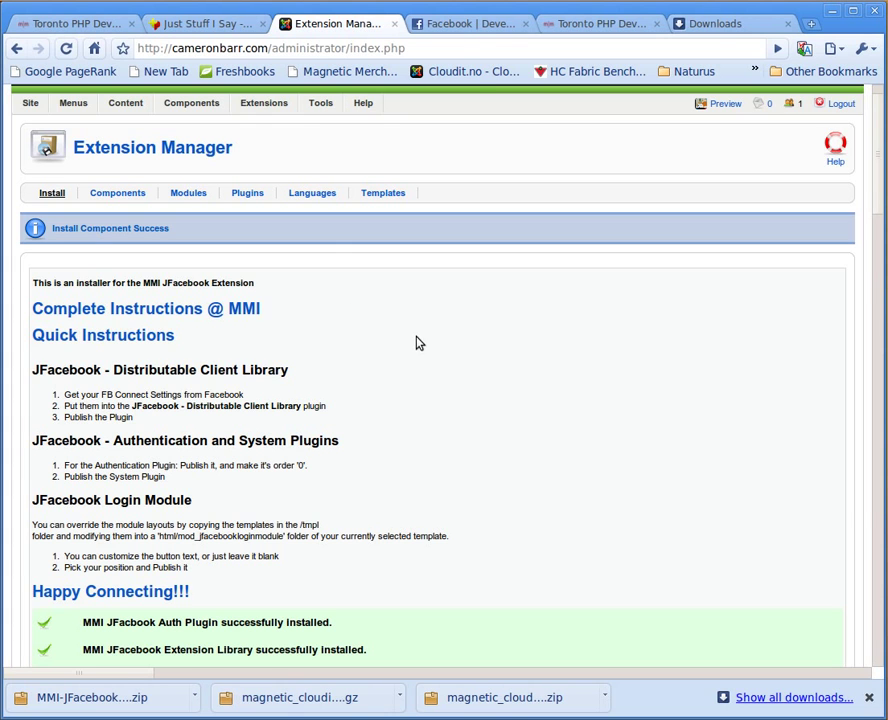
pyautogui.click(458, 28)
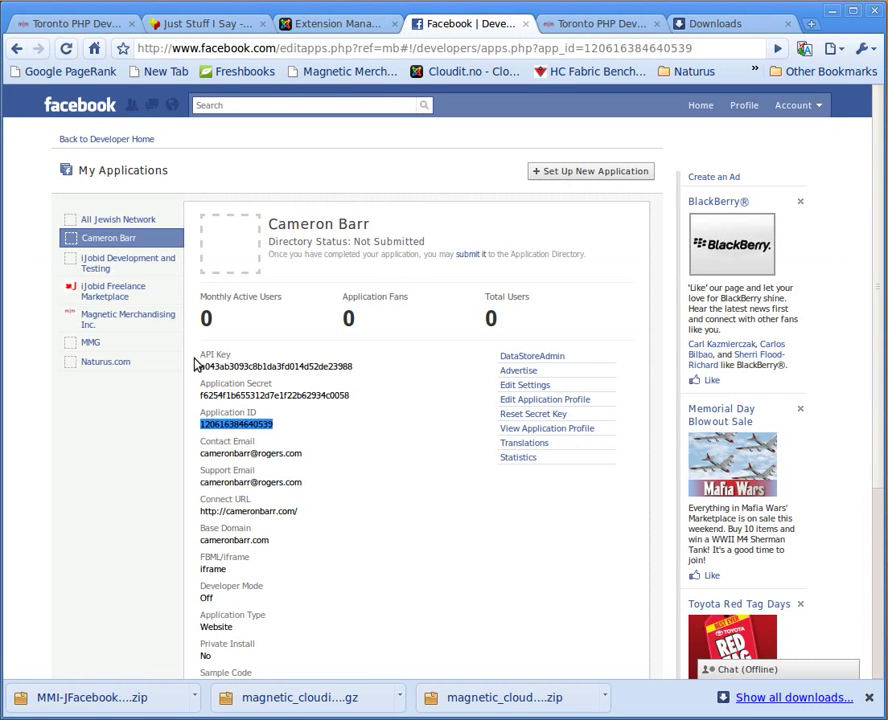
# Copy the Facebook app's API key, then open Joomla's Plugin Manager
pyautogui.moveTo(201, 366); pyautogui.dragTo(362, 368)
pyautogui.hotkey('ctrl', 'c')
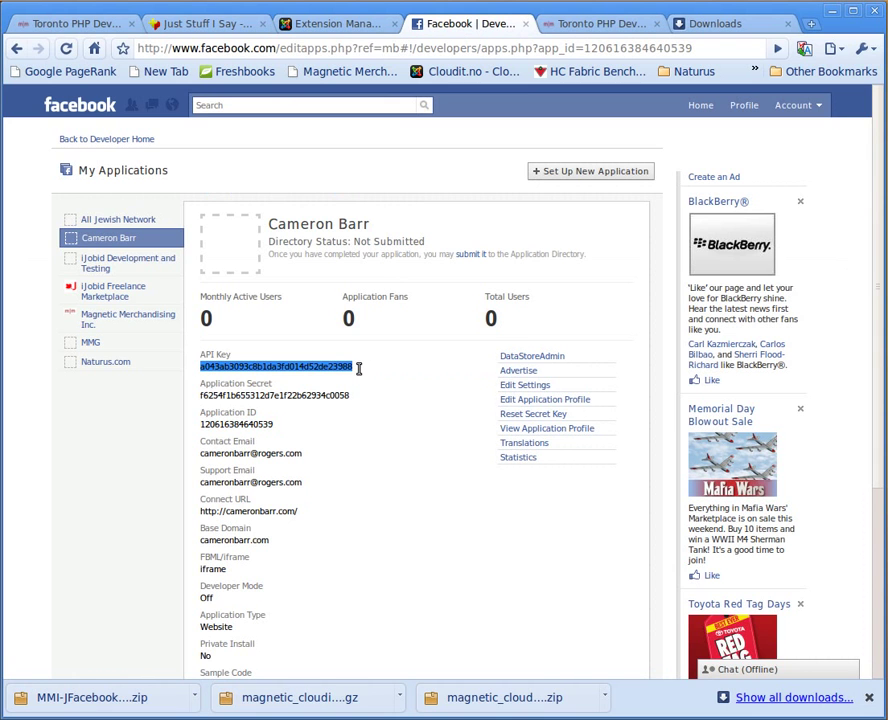
pyautogui.click(310, 22)
pyautogui.moveTo(260, 108)
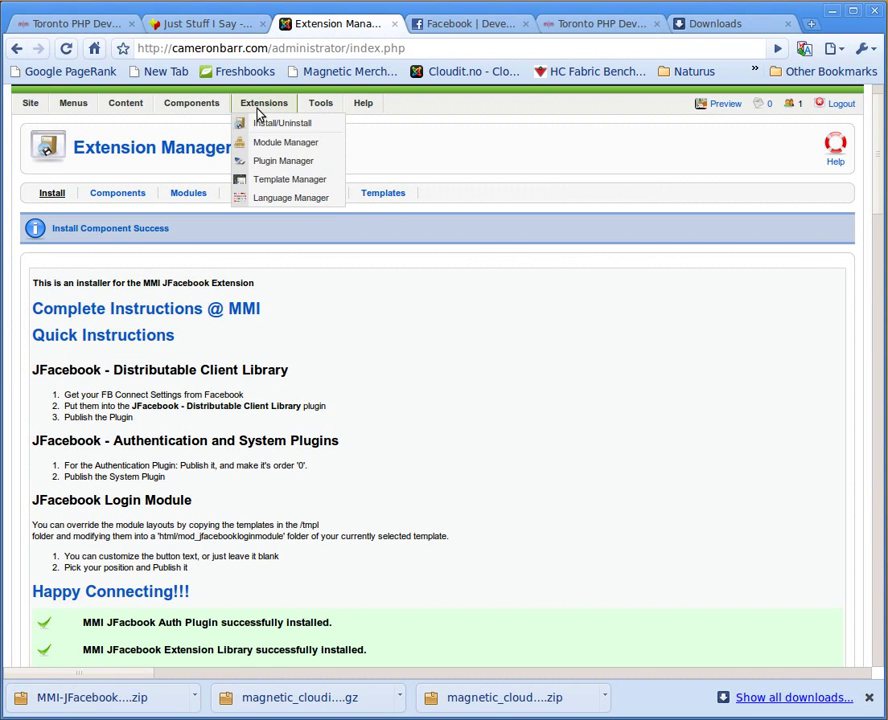
pyautogui.click(278, 161)
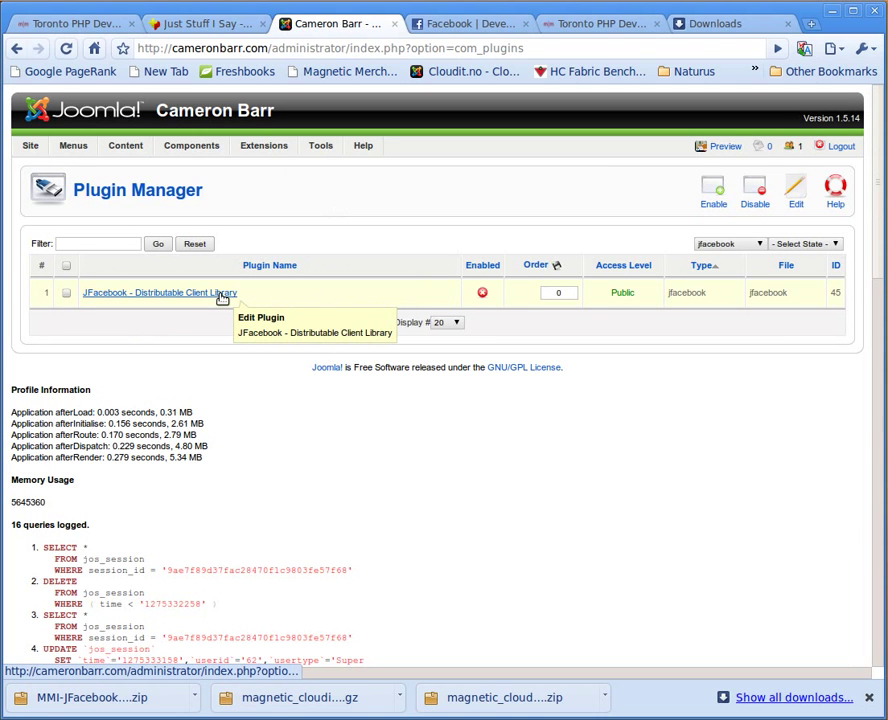
# Paste the API key into the JFacebook - Distributable Client Library plugin's API Key field
pyautogui.click(221, 296)
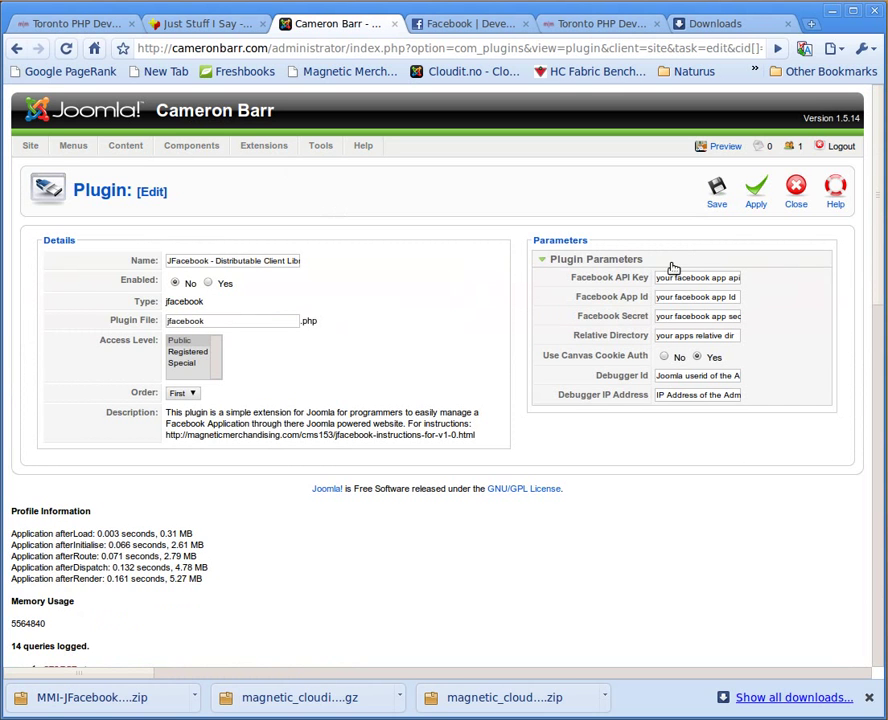
pyautogui.click(673, 278)
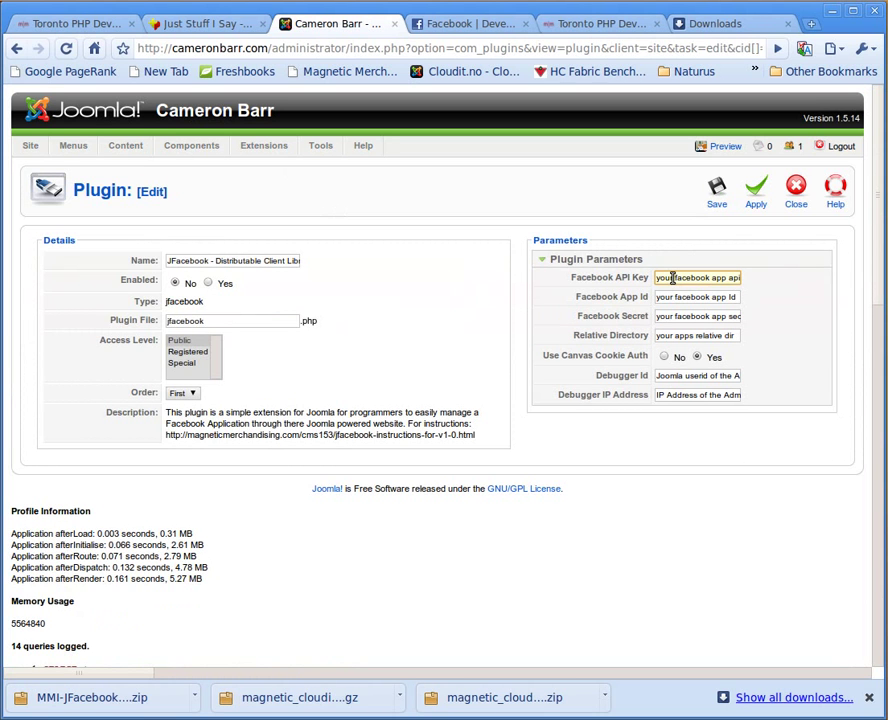
pyautogui.tripleClick(673, 278)
pyautogui.hotkey('ctrl', 'v')
# Copy the Facebook Application Secret into the plugin's Facebook Secret field
pyautogui.click(480, 24)
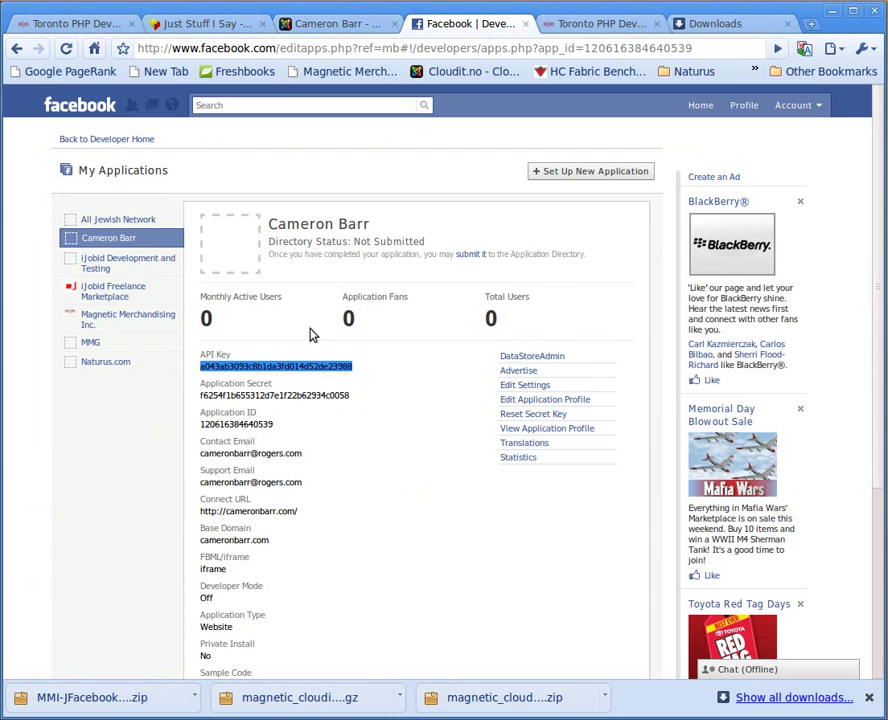
pyautogui.click(205, 396)
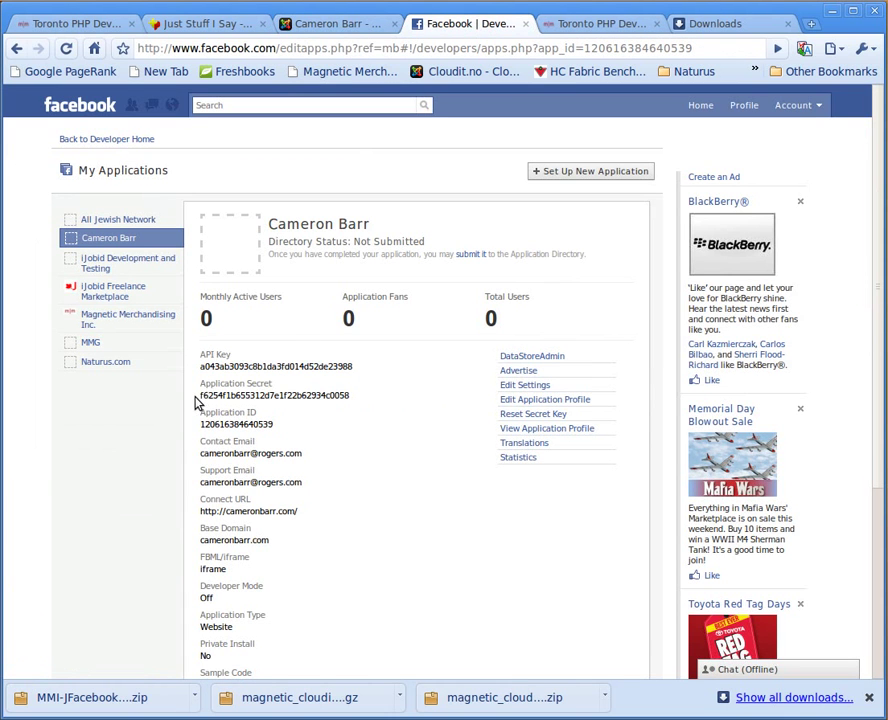
pyautogui.moveTo(203, 400); pyautogui.dragTo(242, 391)
pyautogui.moveTo(359, 410); pyautogui.dragTo(277, 385)
pyautogui.click(200, 396)
pyautogui.moveTo(200, 396); pyautogui.dragTo(367, 397)
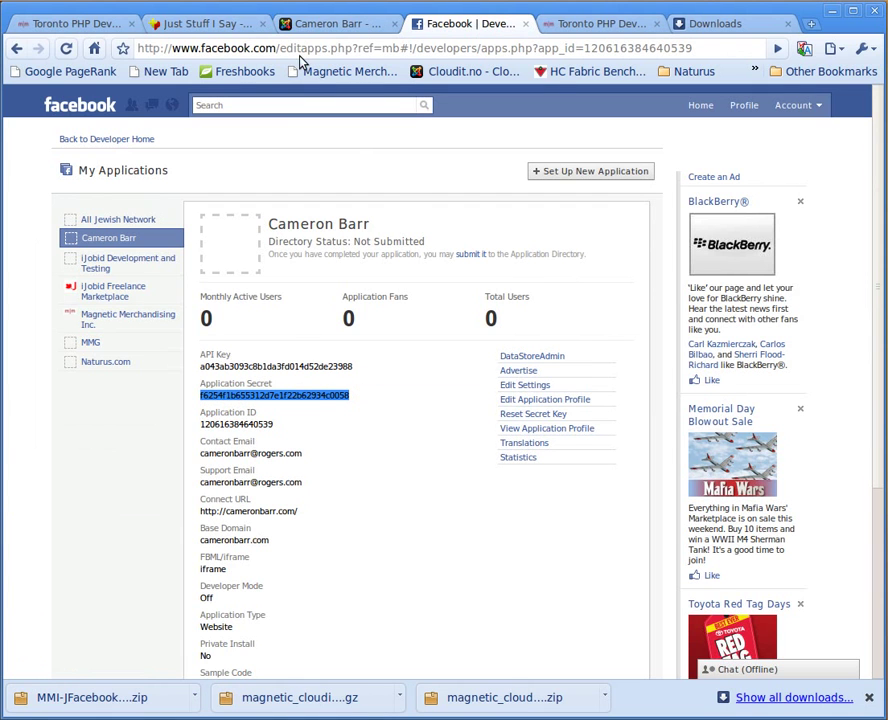
pyautogui.click(330, 20)
pyautogui.click(673, 316)
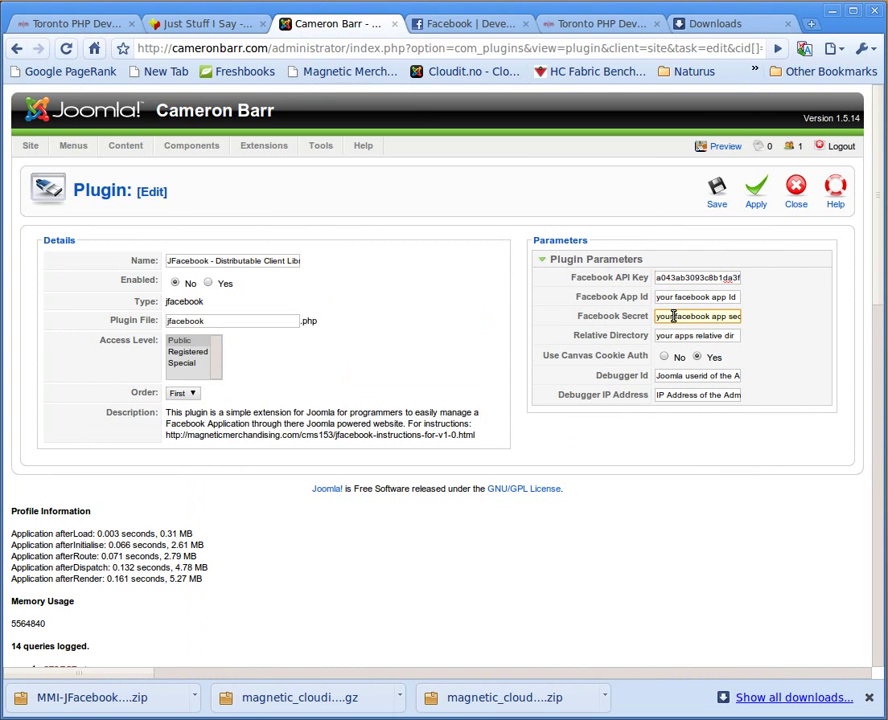
pyautogui.hotkey('ctrl', 'a')
pyautogui.hotkey('ctrl', 'v')
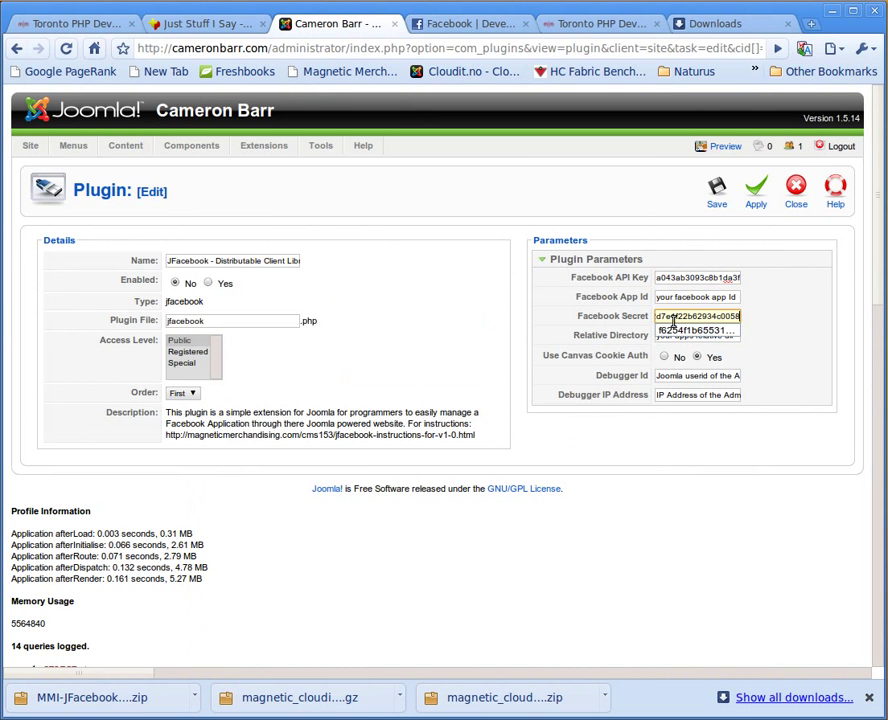
# Paste the Application ID into the App Id field, enable the plugin, and save
pyautogui.click(208, 20)
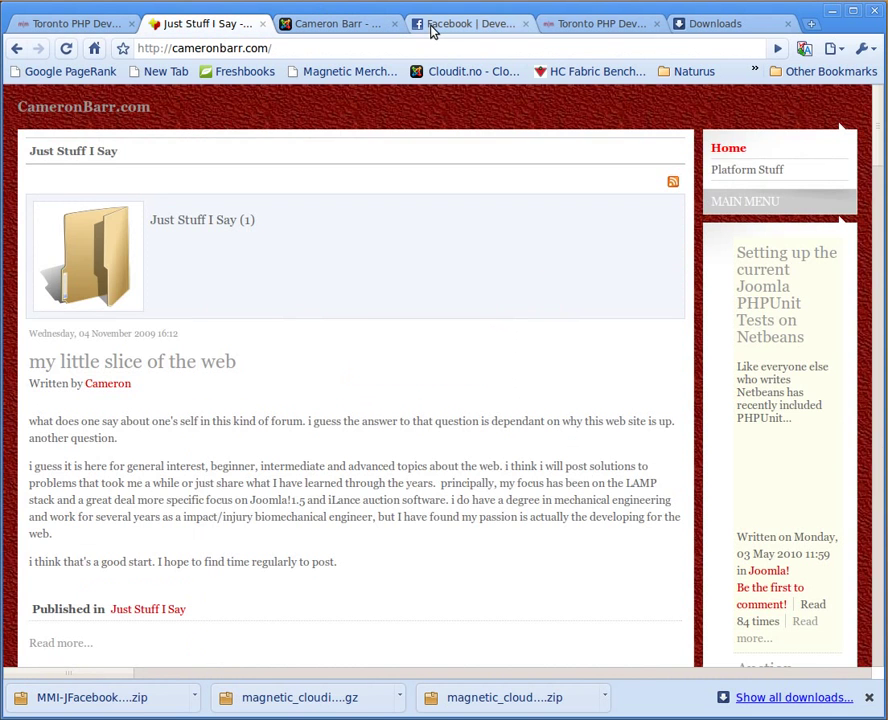
pyautogui.click(432, 24)
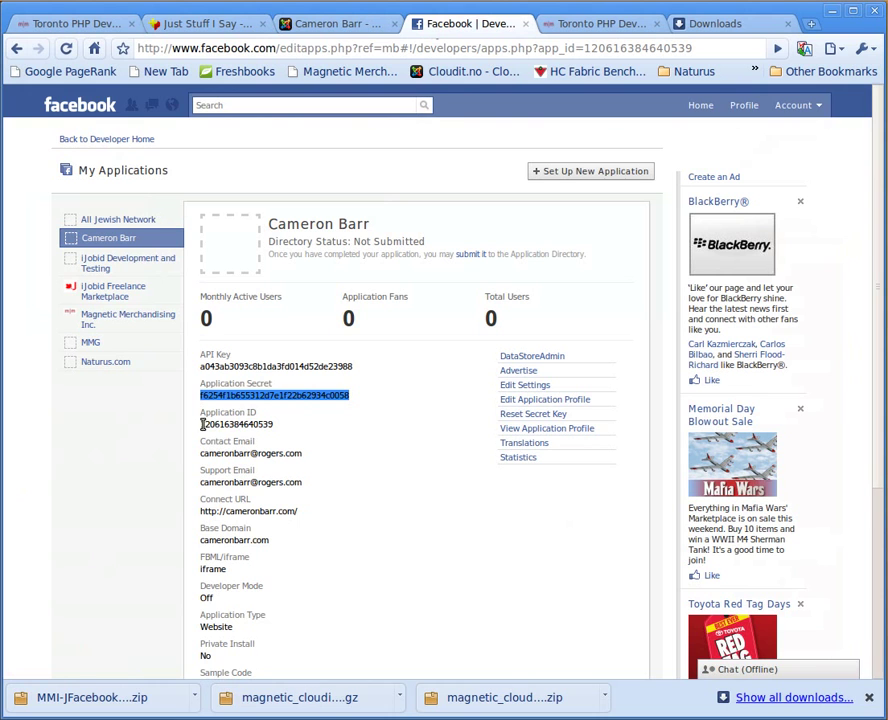
pyautogui.moveTo(203, 424); pyautogui.dragTo(278, 424)
pyautogui.hotkey('ctrl', 'c')
pyautogui.click(290, 424)
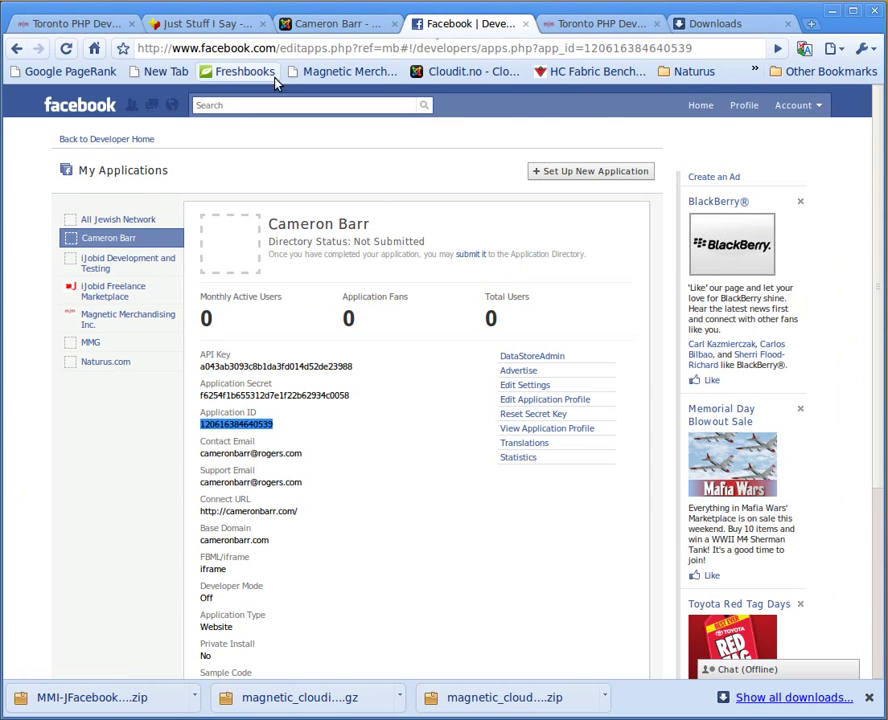
pyautogui.click(340, 23)
pyautogui.click(689, 296)
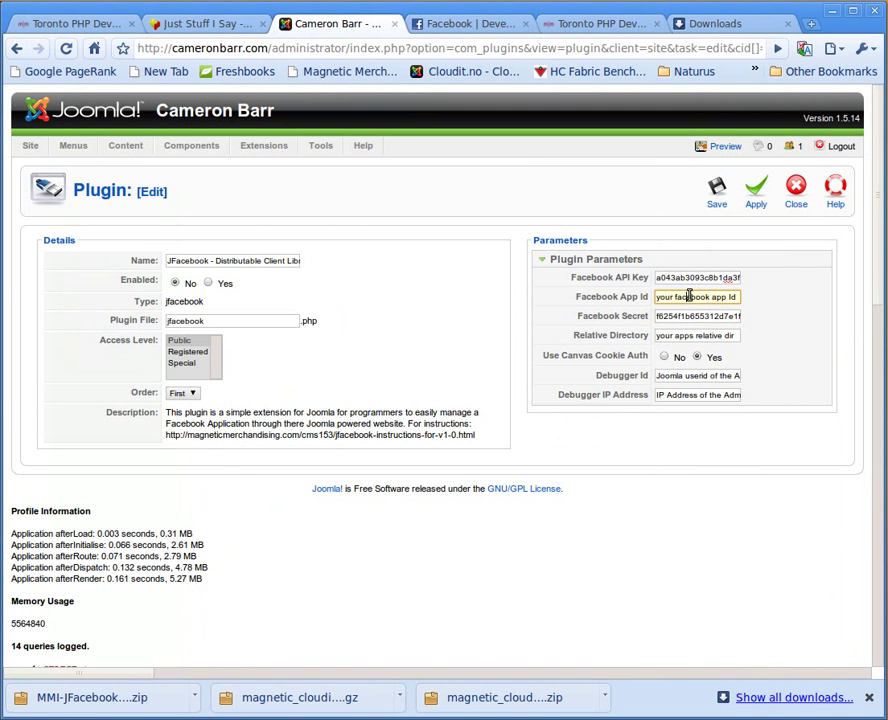
pyautogui.hotkey('ctrl', 'a')
pyautogui.hotkey('ctrl', 'v')
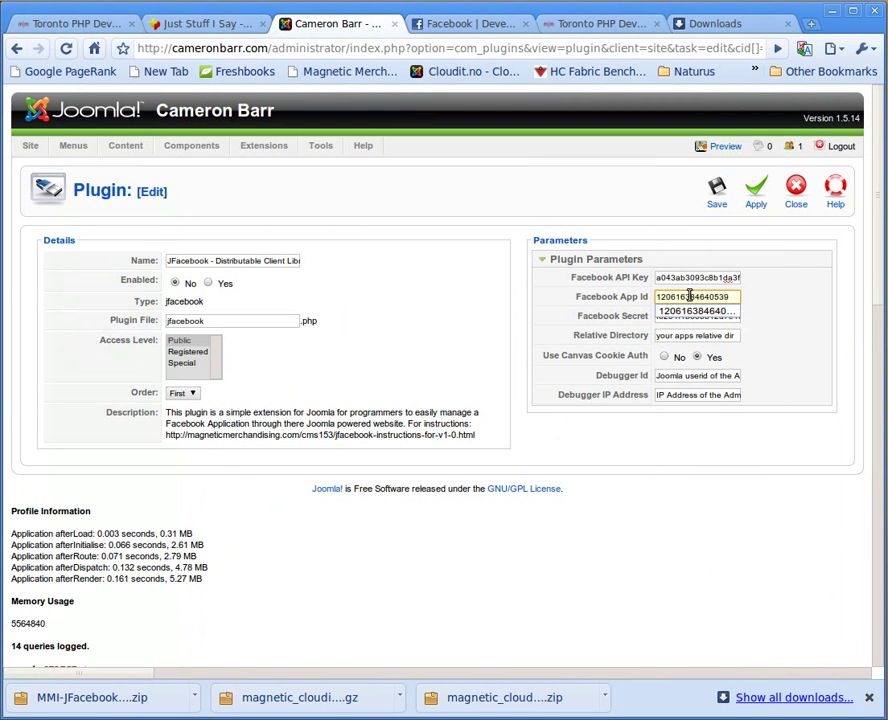
pyautogui.click(798, 317)
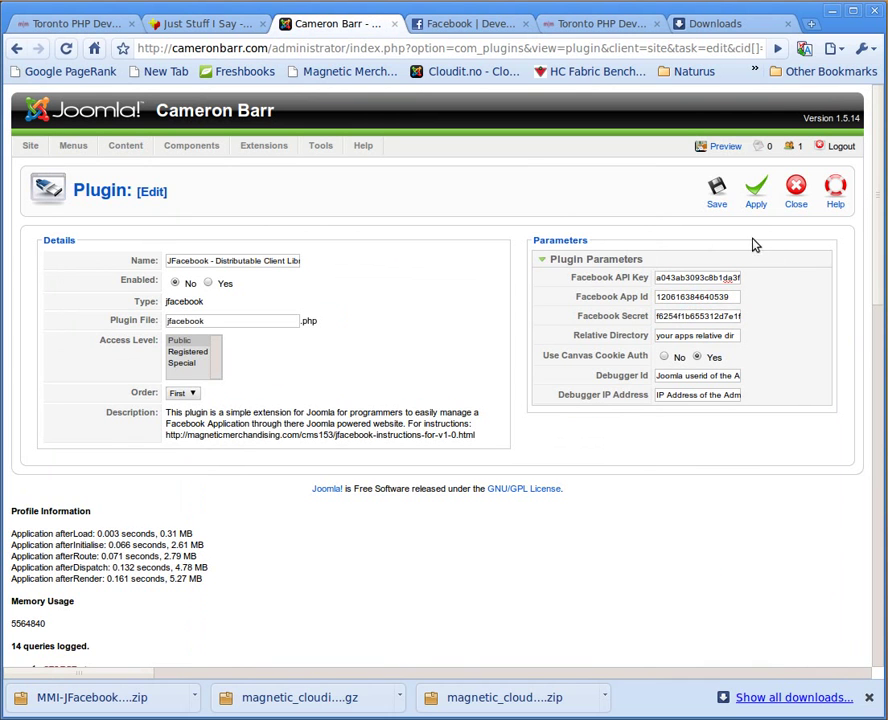
pyautogui.click(209, 284)
pyautogui.click(716, 190)
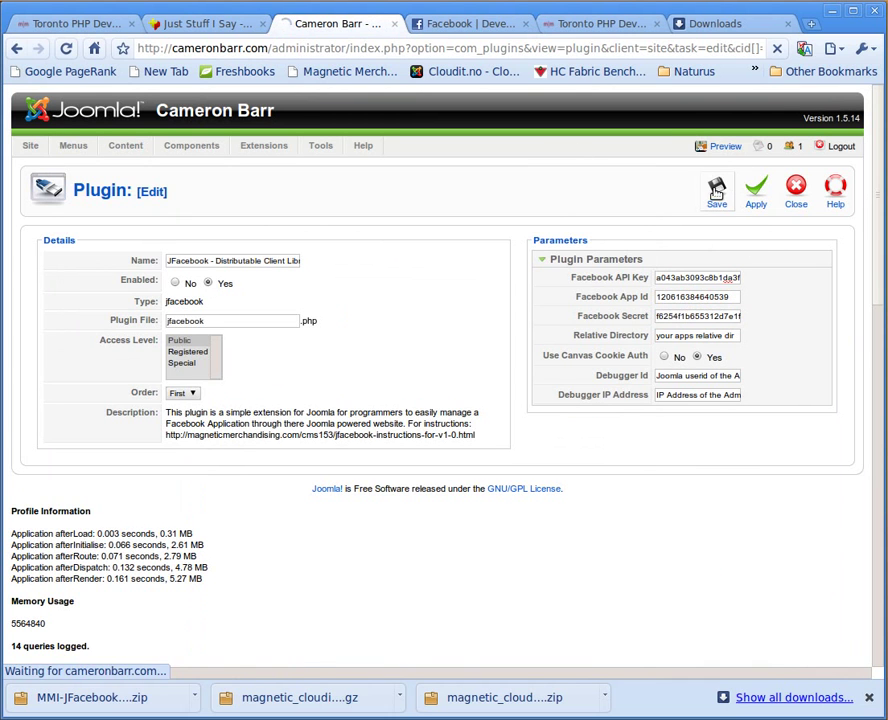
# Filter the plugin list to authentication and enable Authentication - JFacebook
pyautogui.moveTo(258, 160)
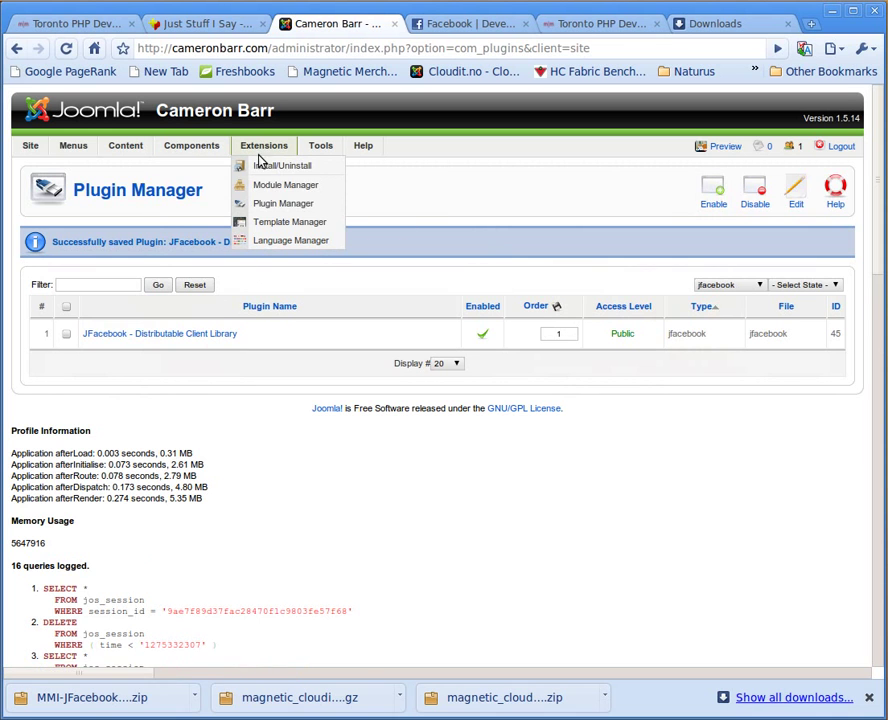
pyautogui.click(274, 206)
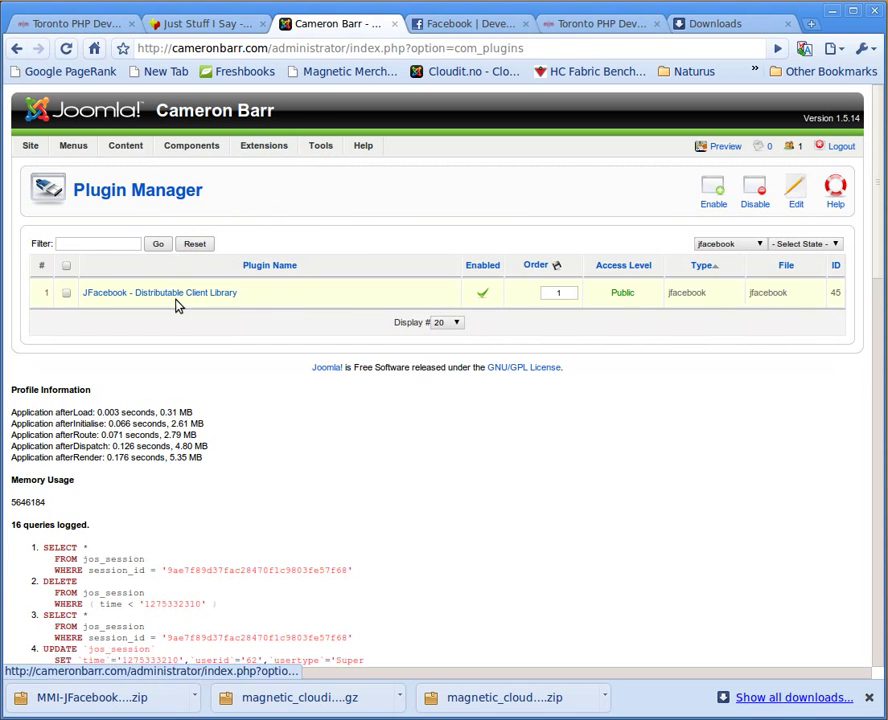
pyautogui.click(731, 246)
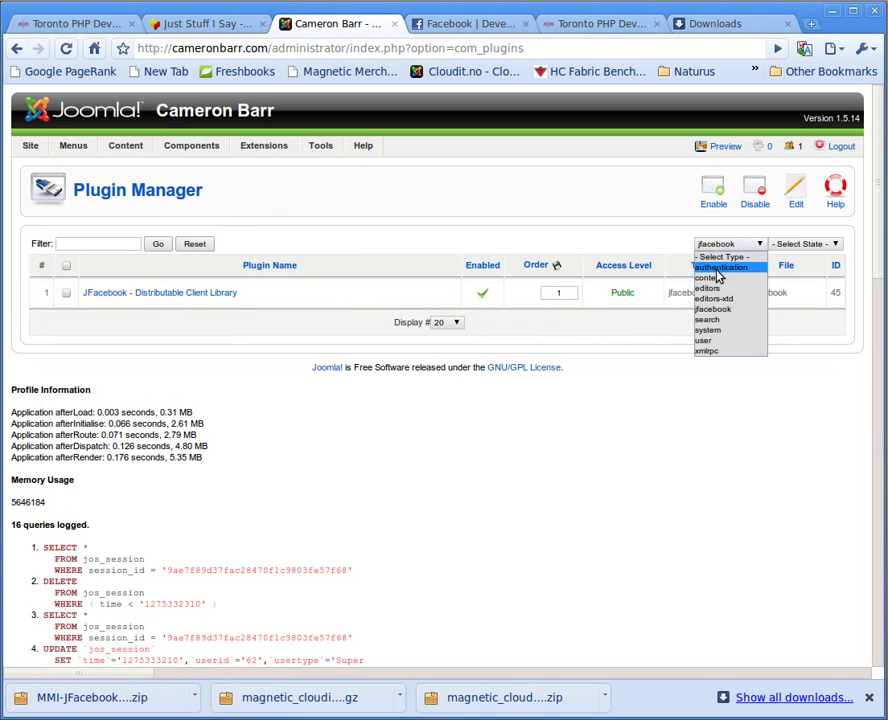
pyautogui.click(718, 268)
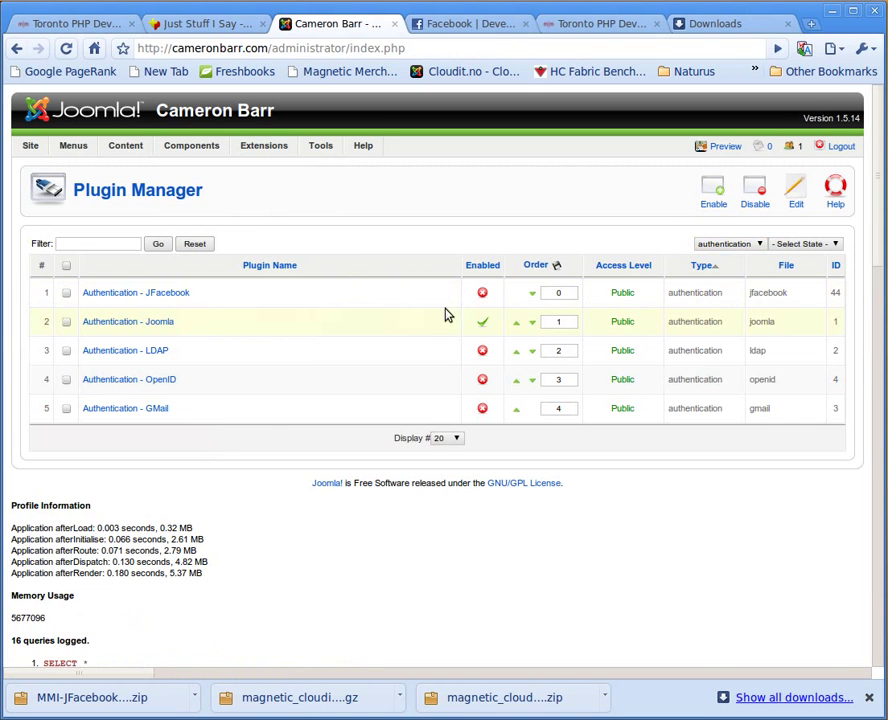
pyautogui.click(482, 292)
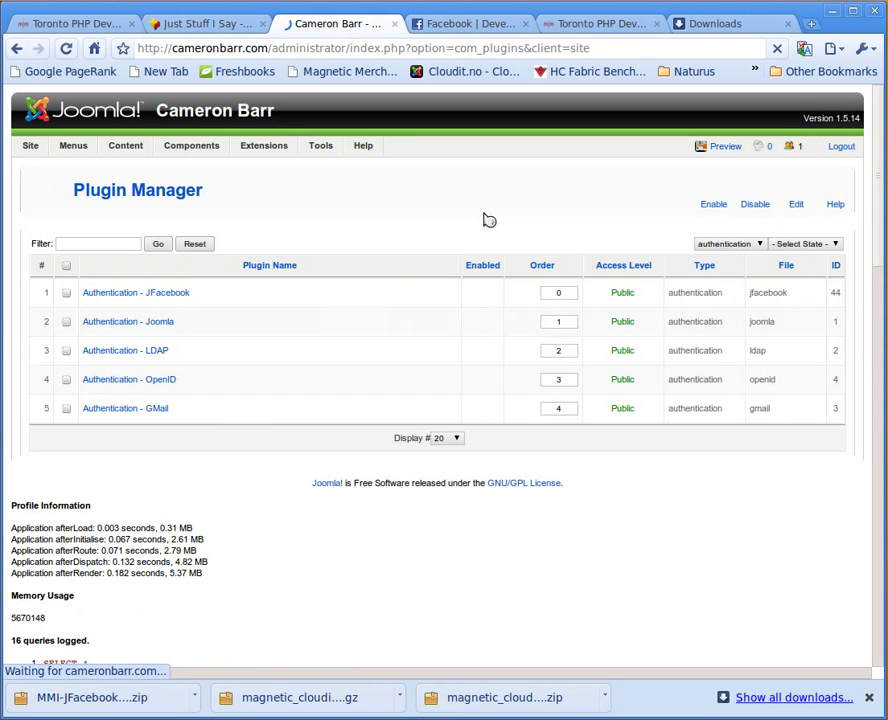
# Filter the plugin list to system and enable System - JFacebook
pyautogui.click(728, 244)
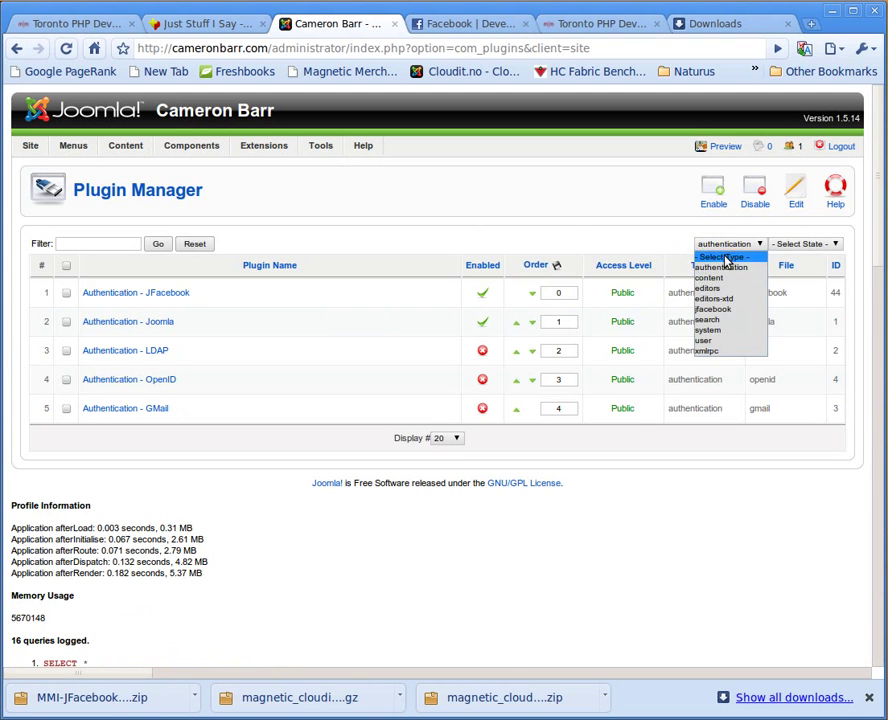
pyautogui.click(724, 332)
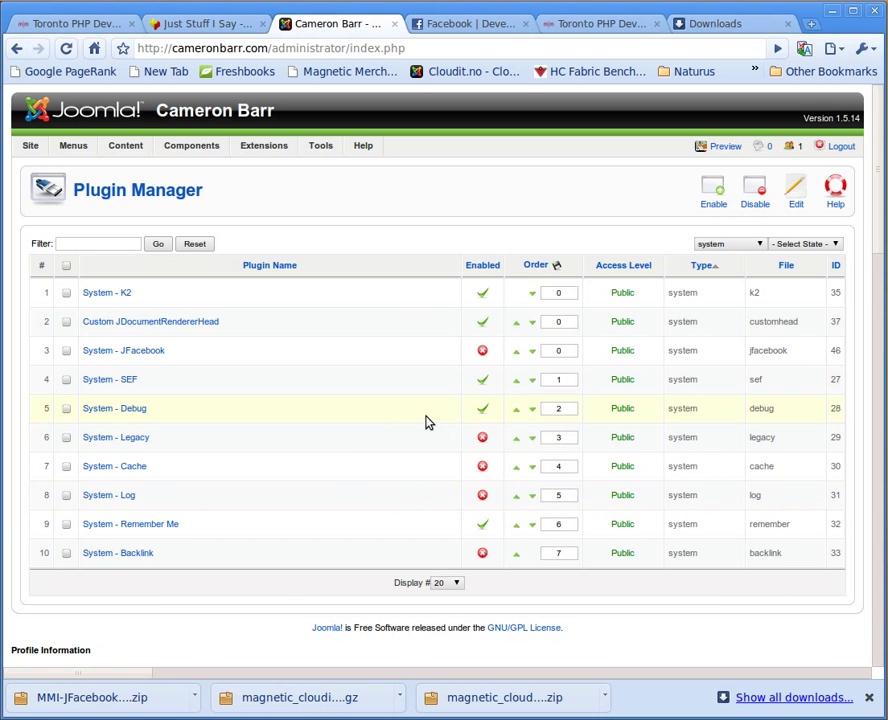
pyautogui.click(481, 352)
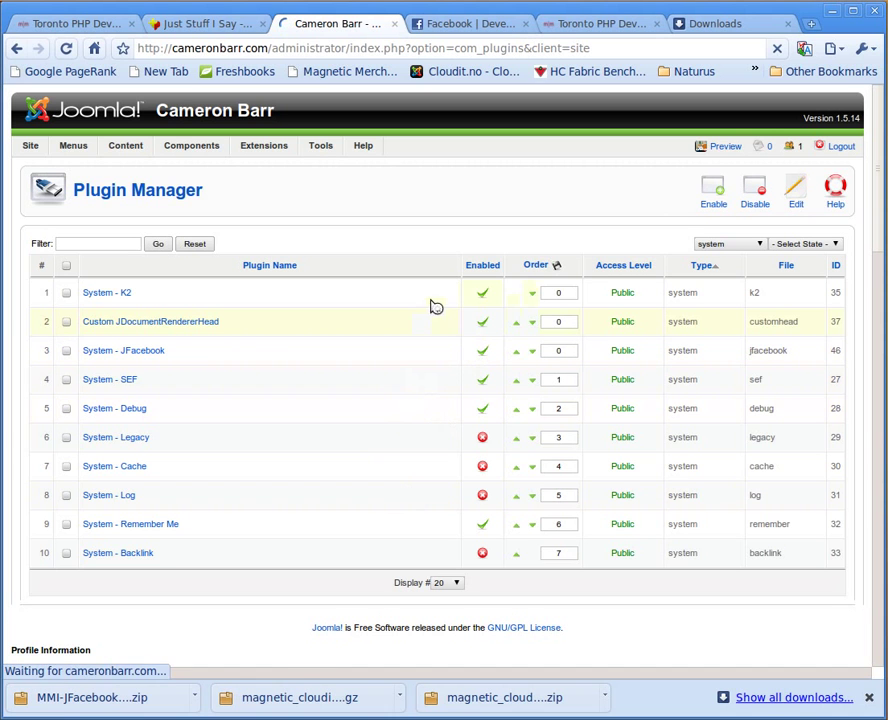
# Set the JFacebook Login Module's FB button text to 'Login to CameronBarr'
pyautogui.moveTo(272, 150)
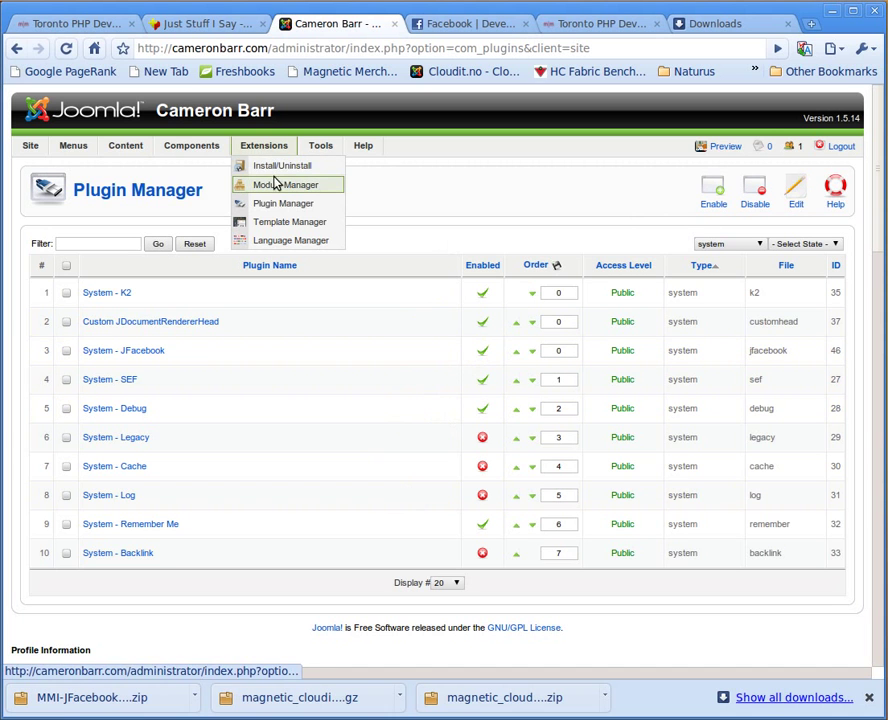
pyautogui.click(276, 184)
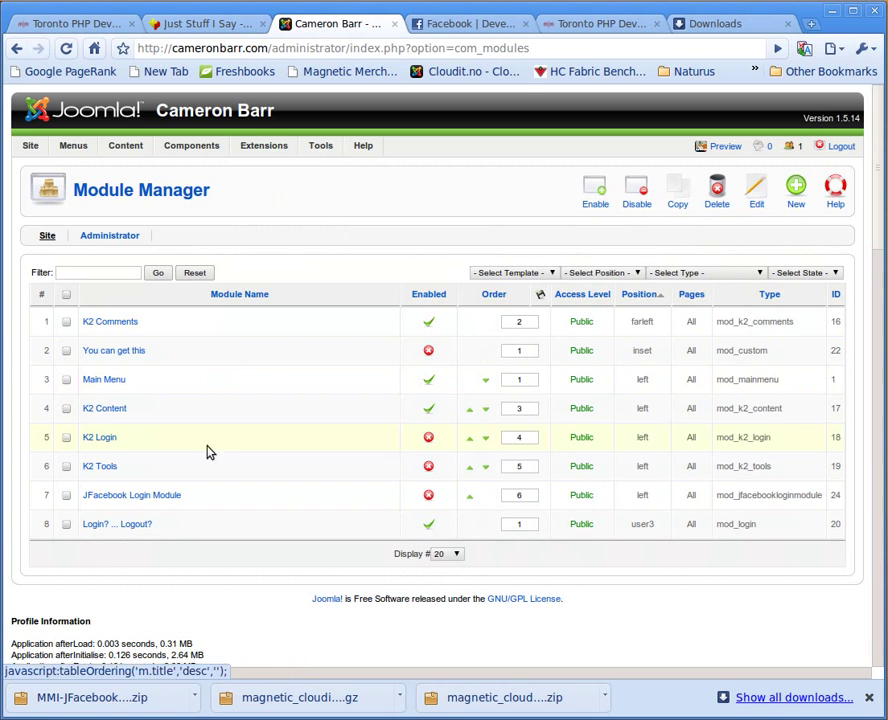
pyautogui.click(170, 498)
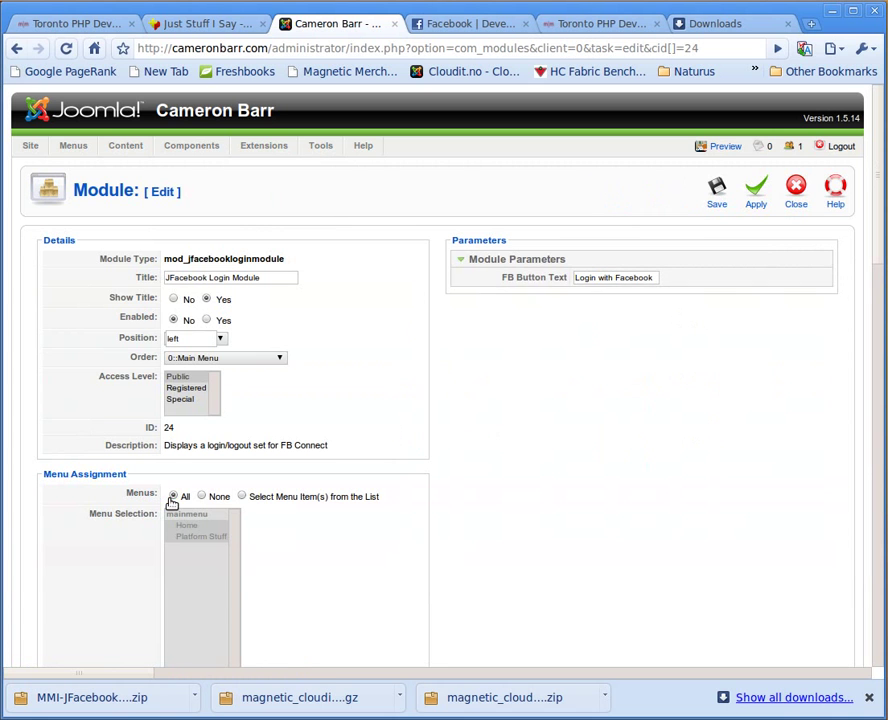
pyautogui.click(609, 278)
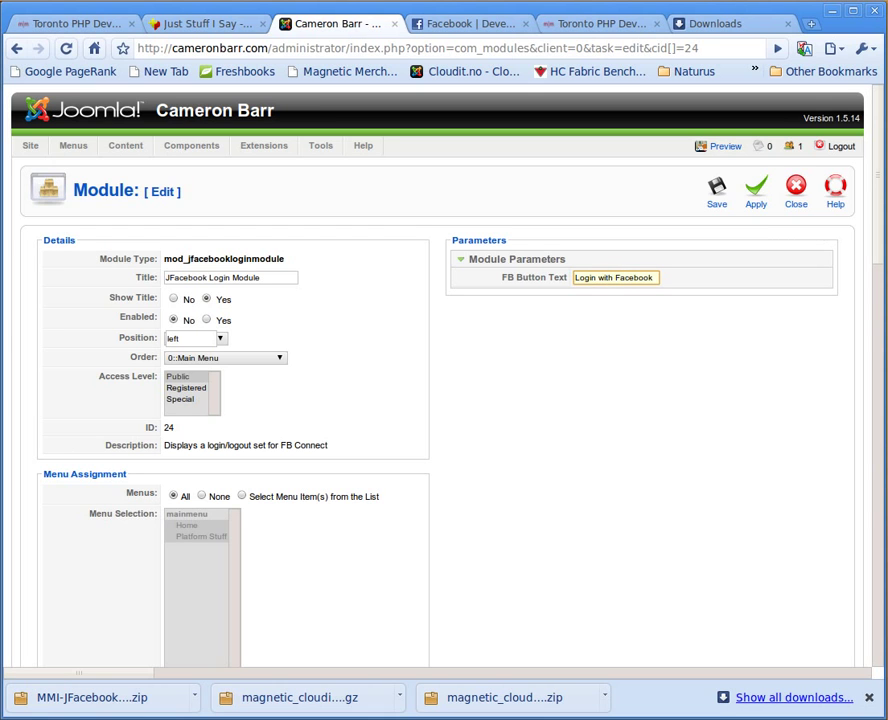
pyautogui.hotkey('ctrl', 'a')
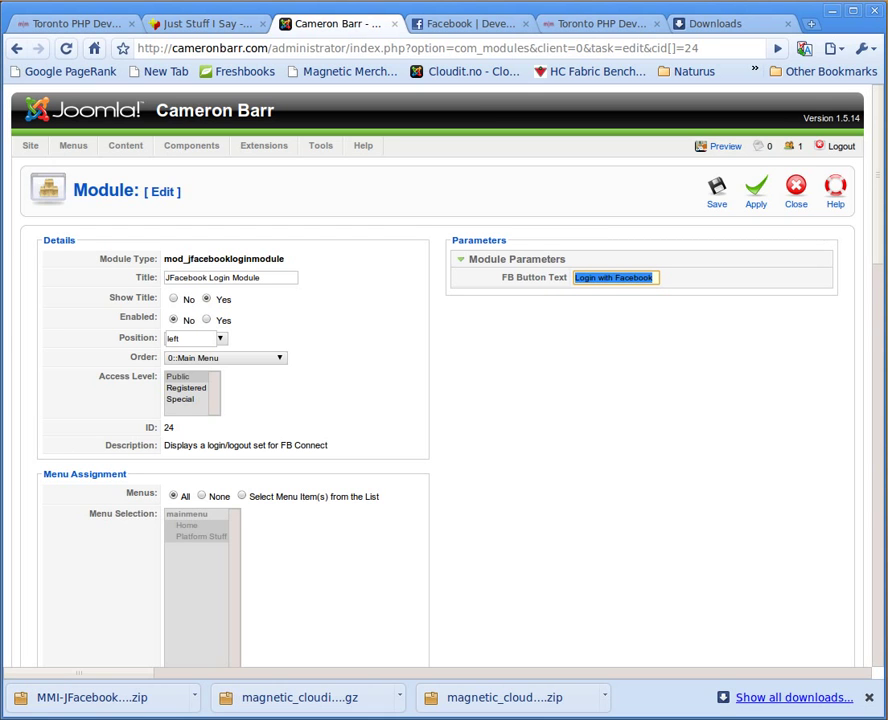
pyautogui.write('Loi')
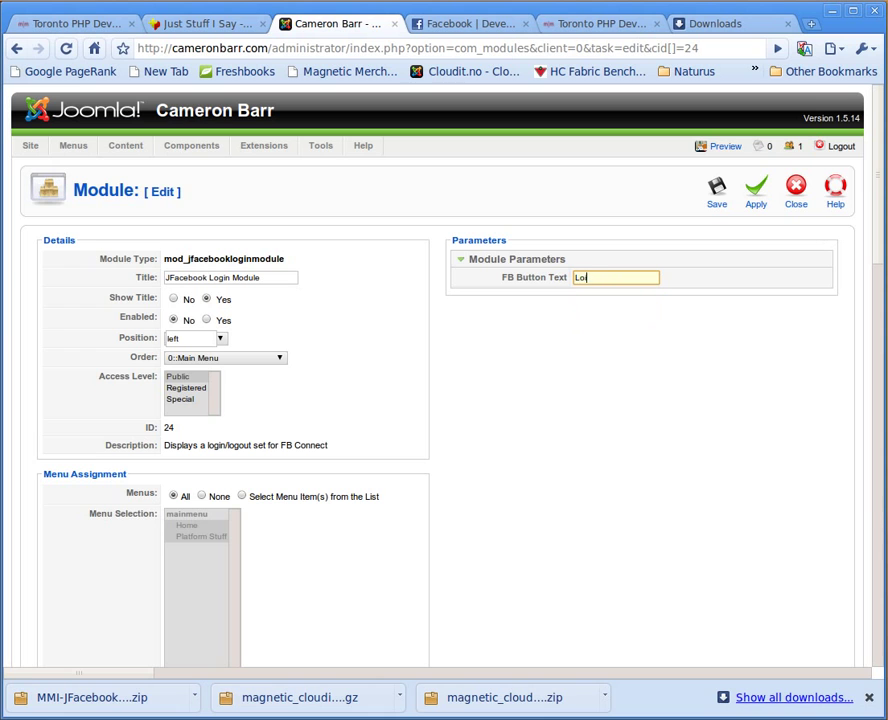
pyautogui.press('BackSpace')
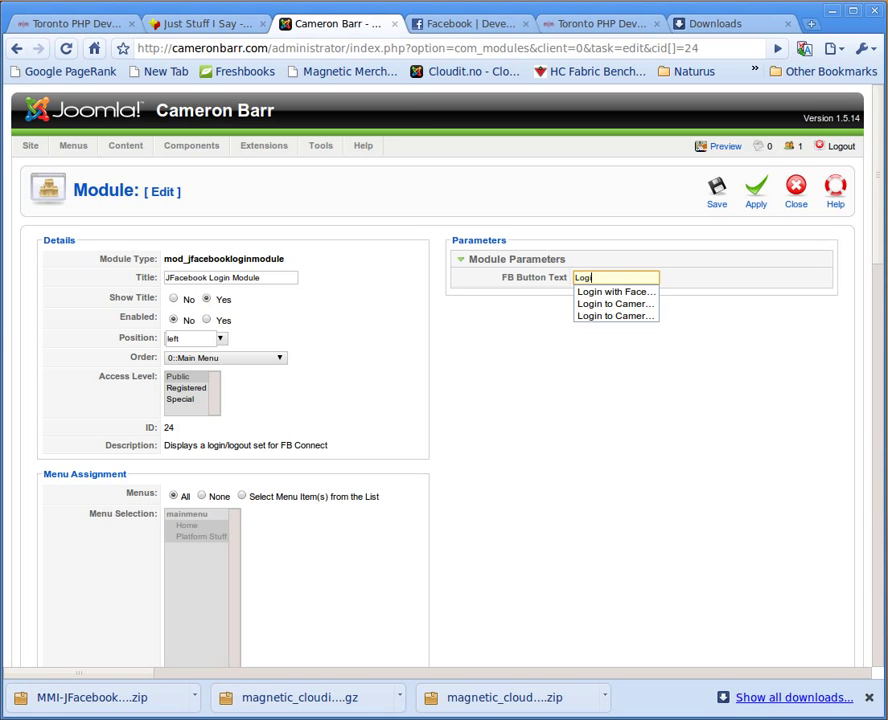
pyautogui.write('g')
pyautogui.press('Down')
pyautogui.press('Down')
pyautogui.press('Return')
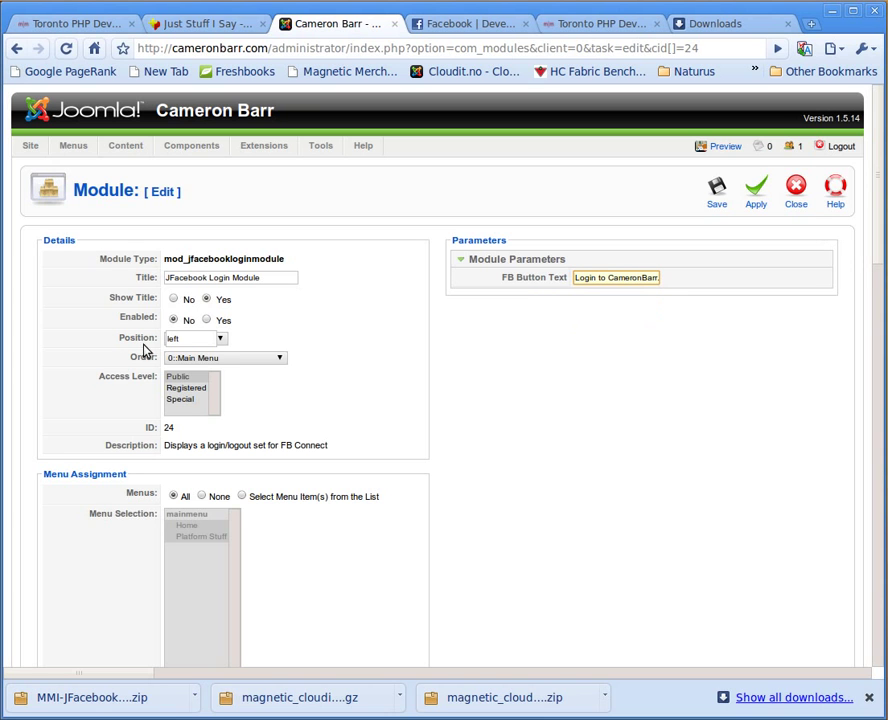
# Keep the module in the left position, enable it, save, and view the live site
pyautogui.click(222, 342)
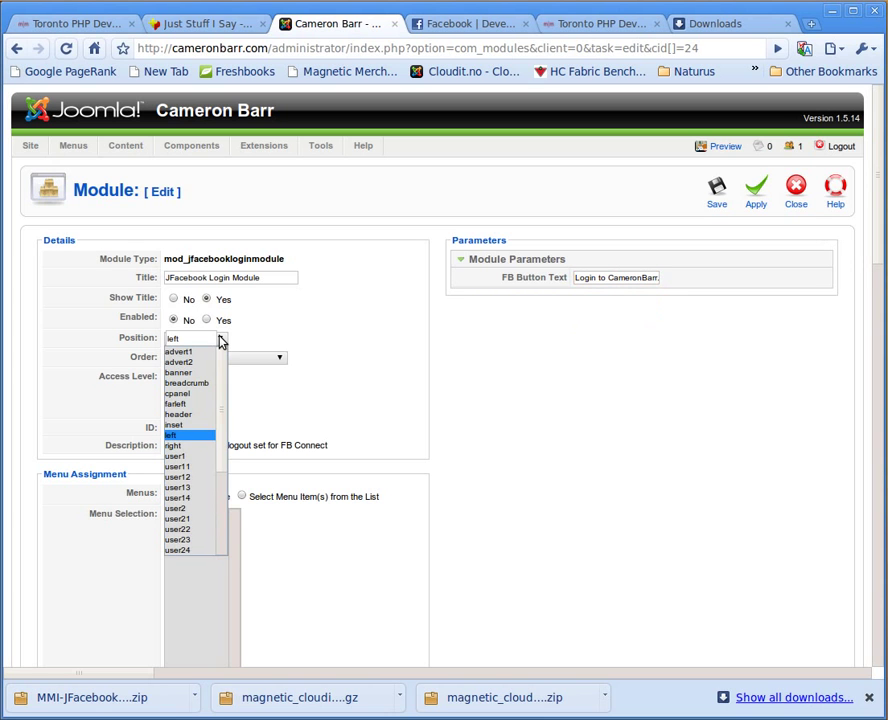
pyautogui.click(184, 436)
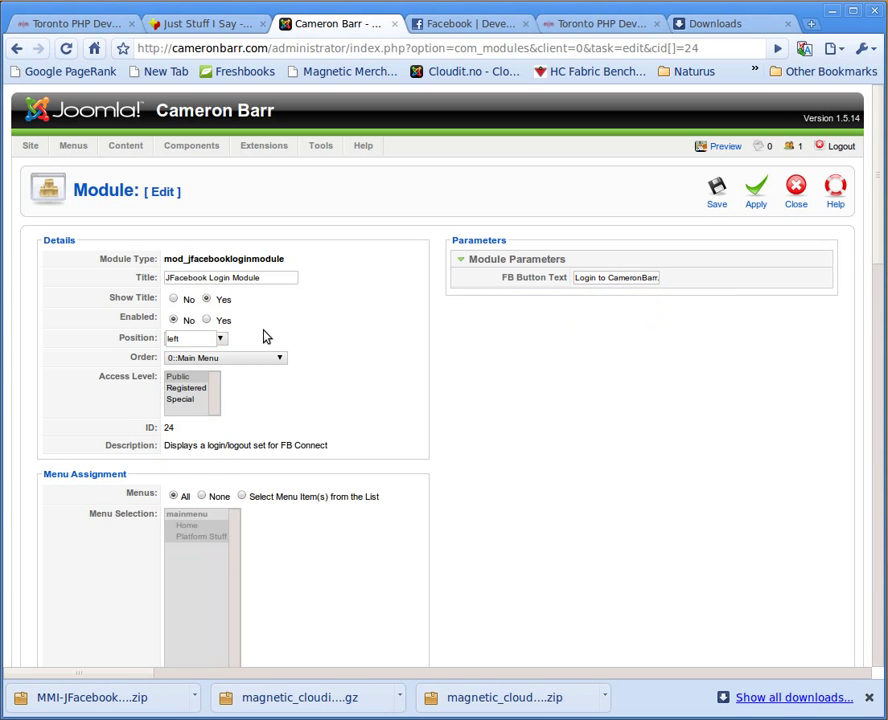
pyautogui.click(207, 319)
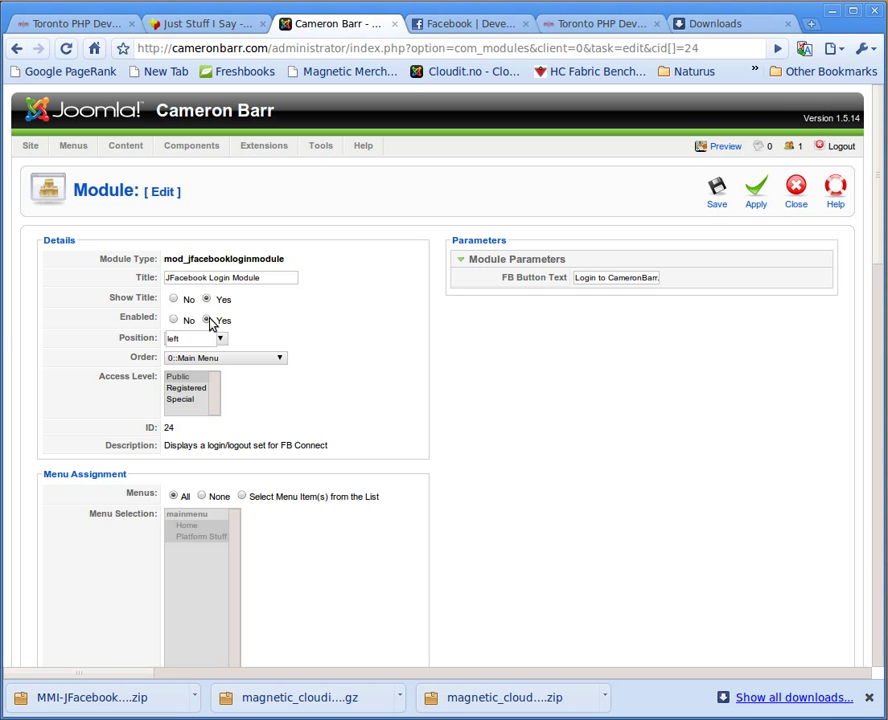
pyautogui.click(711, 193)
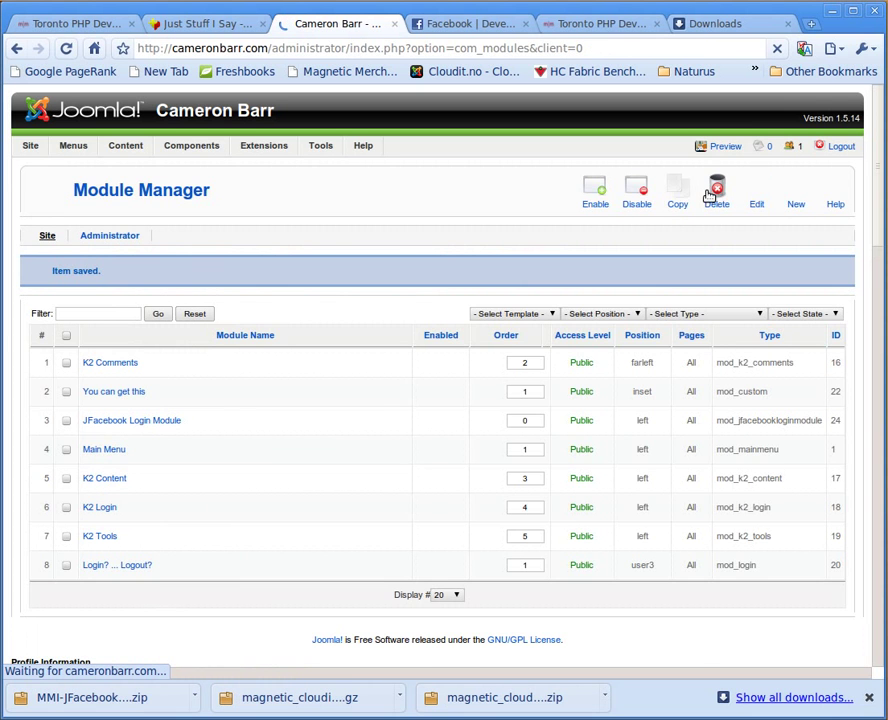
pyautogui.click(224, 25)
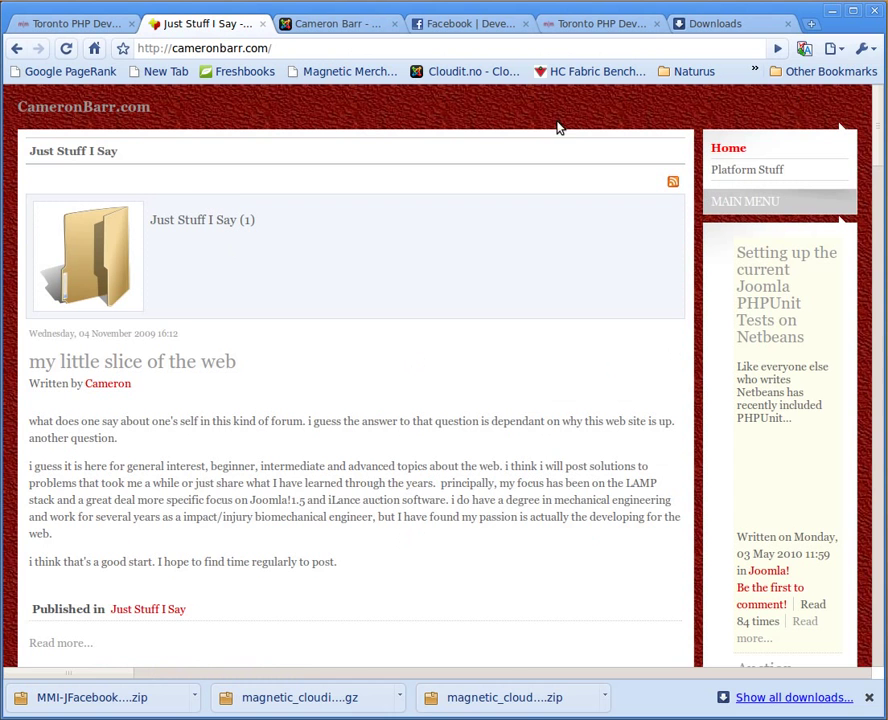
# Reload the site, use the JFacebook Facebook login button, and allow the permission request
pyautogui.click(66, 48)
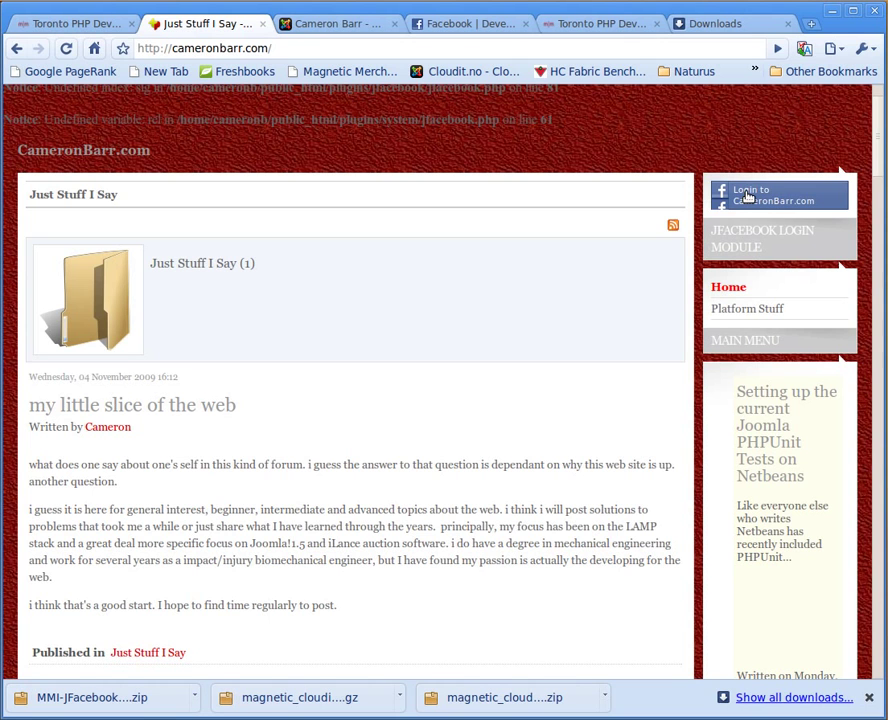
pyautogui.click(748, 197)
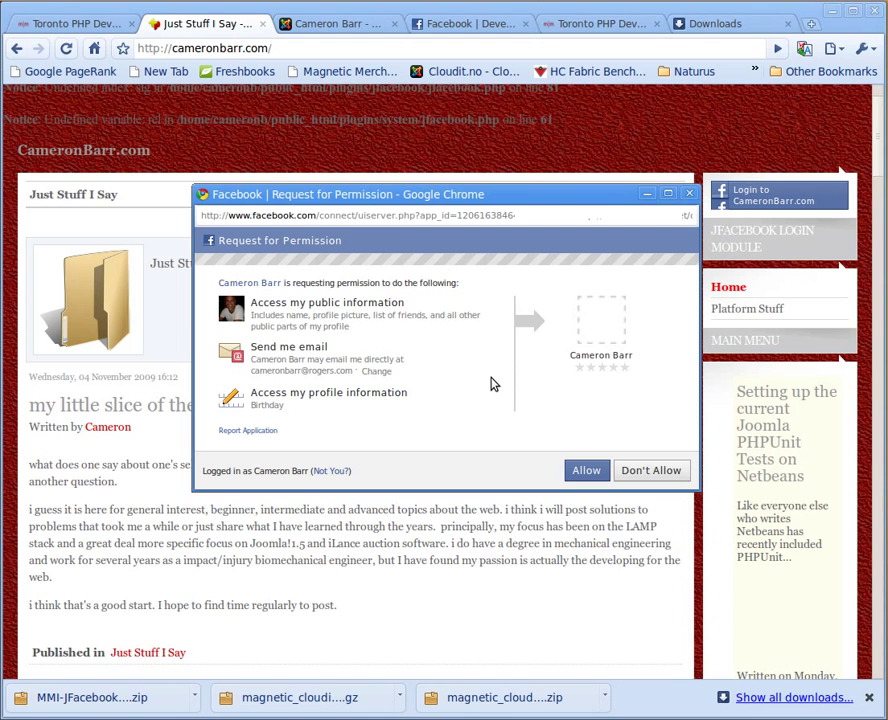
pyautogui.click(586, 470)
pyautogui.click(586, 470)
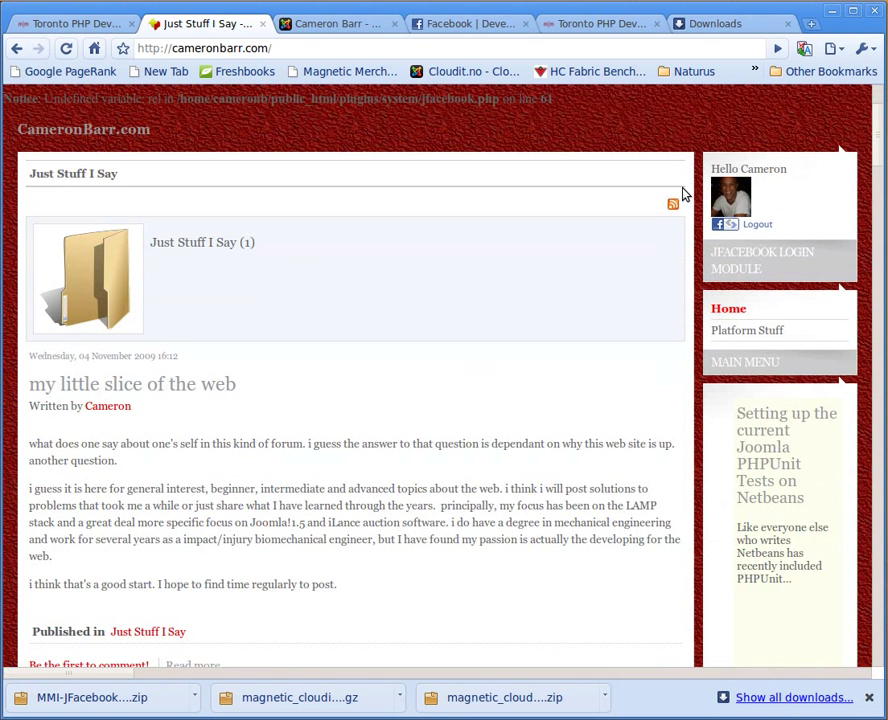
# In User Manager, open the new Facebook-registered user's details, then close them
pyautogui.click(350, 24)
pyautogui.moveTo(30, 146)
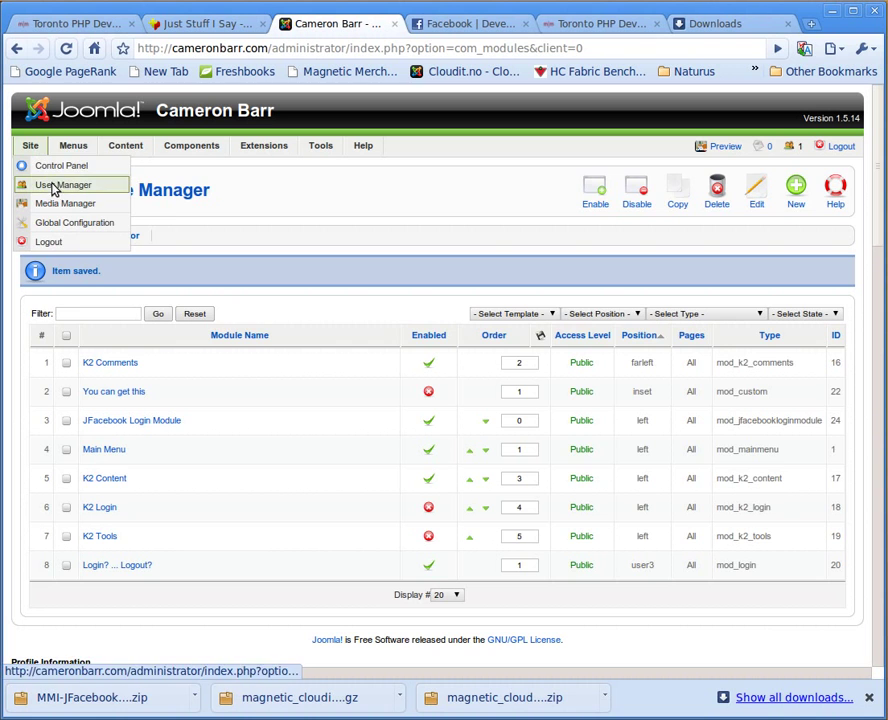
pyautogui.click(55, 186)
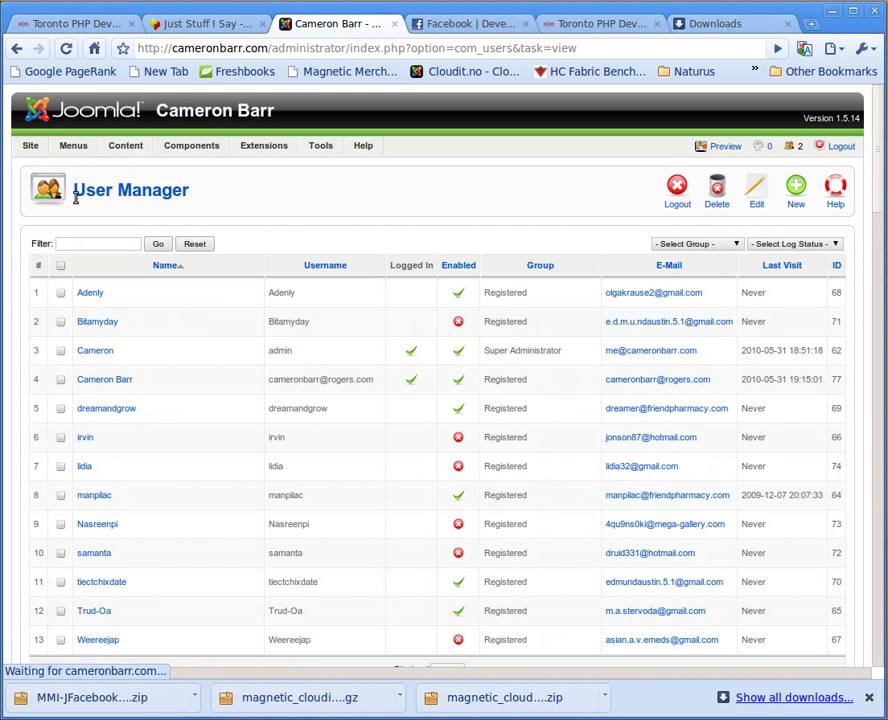
pyautogui.click(103, 380)
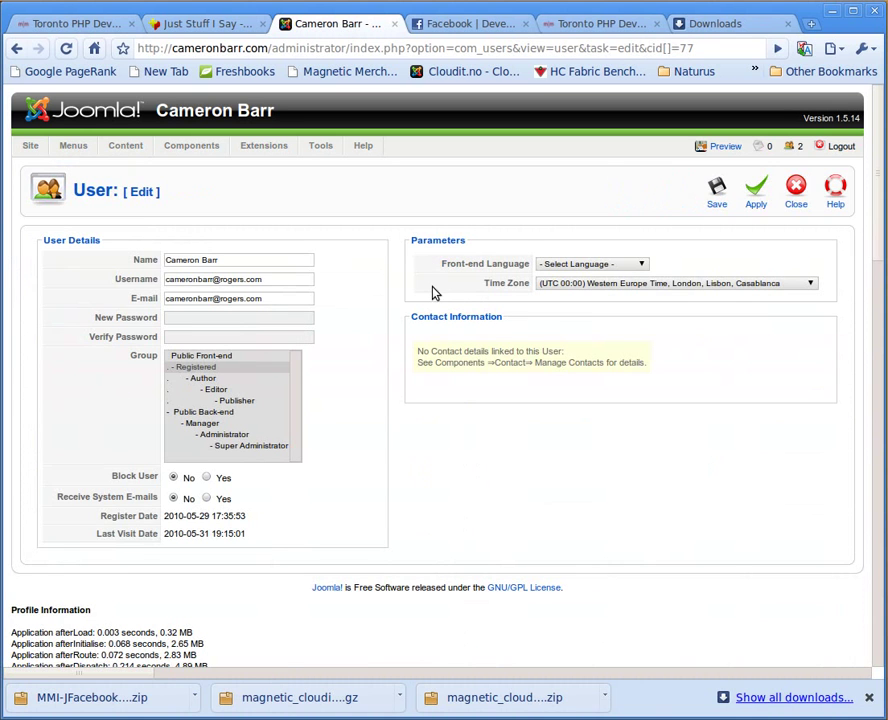
pyautogui.click(813, 195)
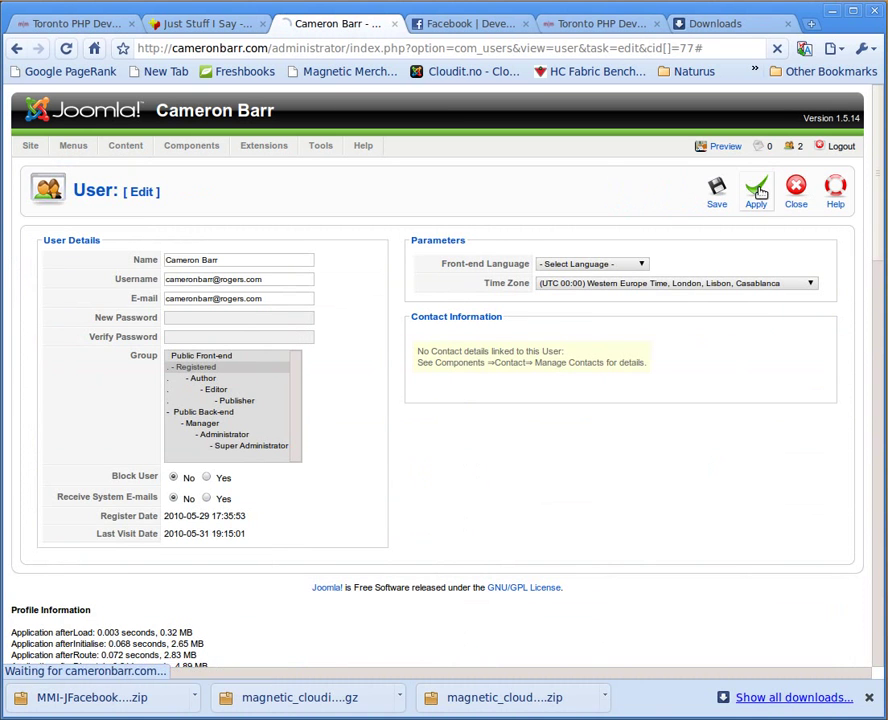